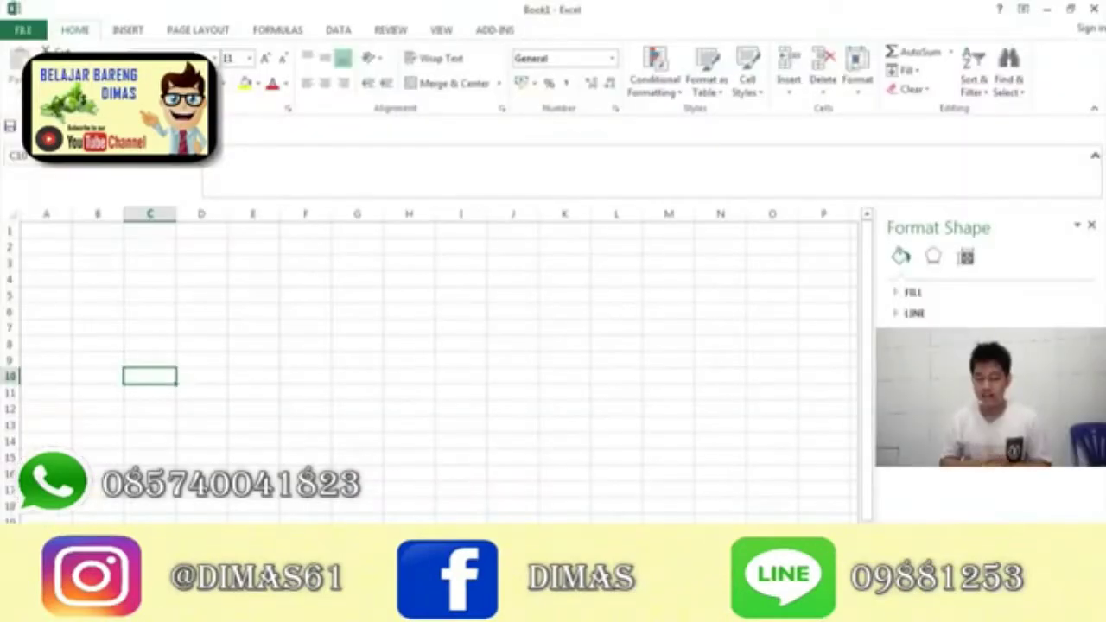
- Enter the heading 'Data Penjualan Selama 4 bulan terakhir' in cell B3
click(97, 292)
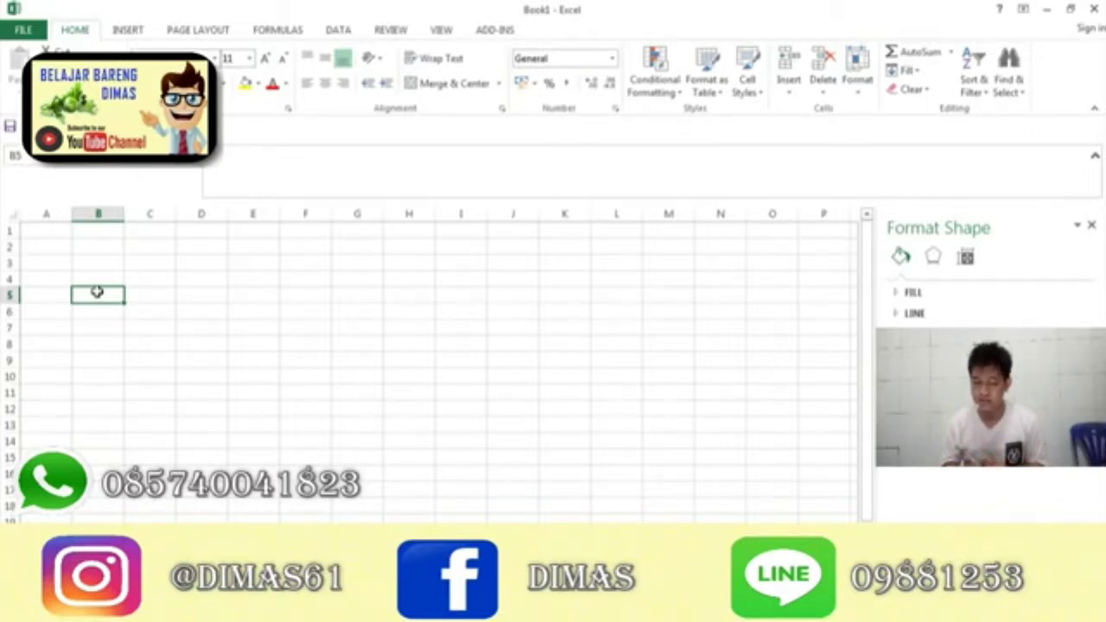
click(94, 261)
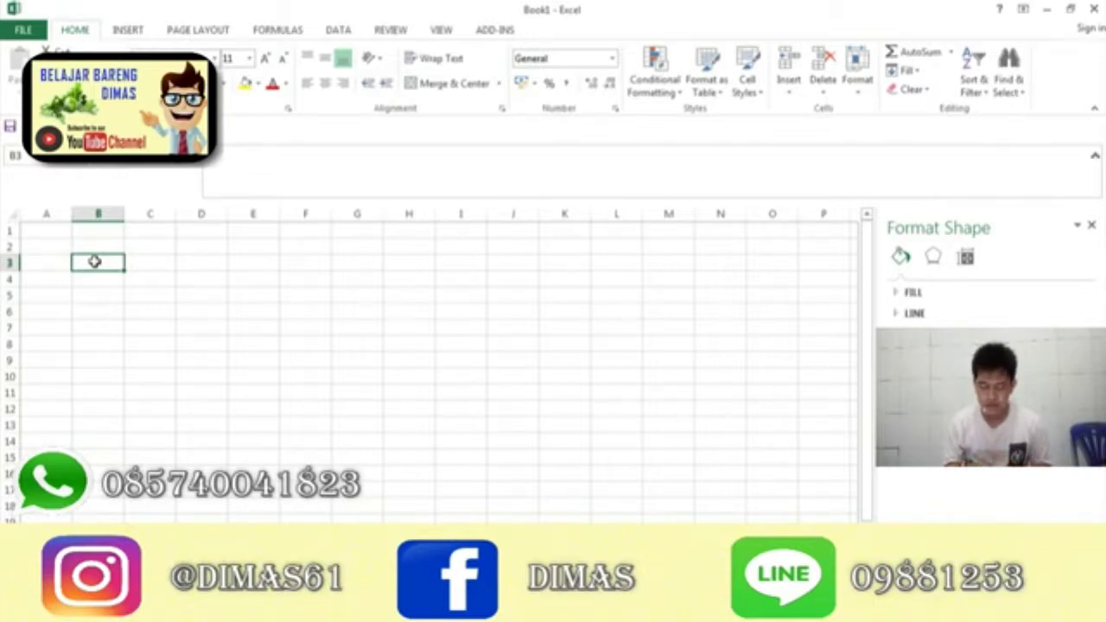
text(Data Penjualan)
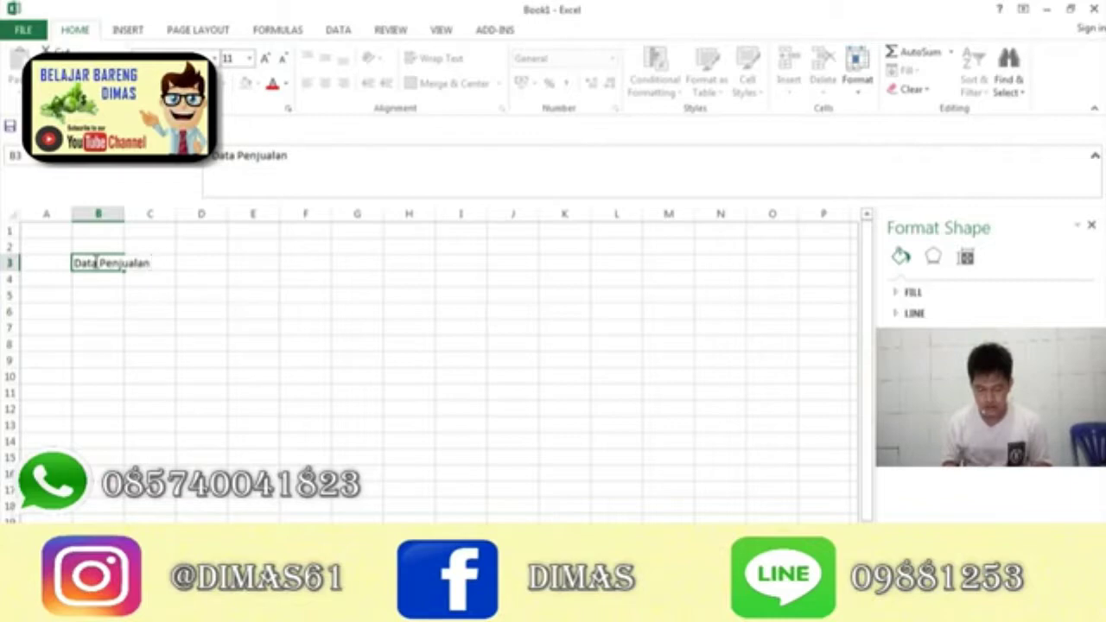
text( Selama)
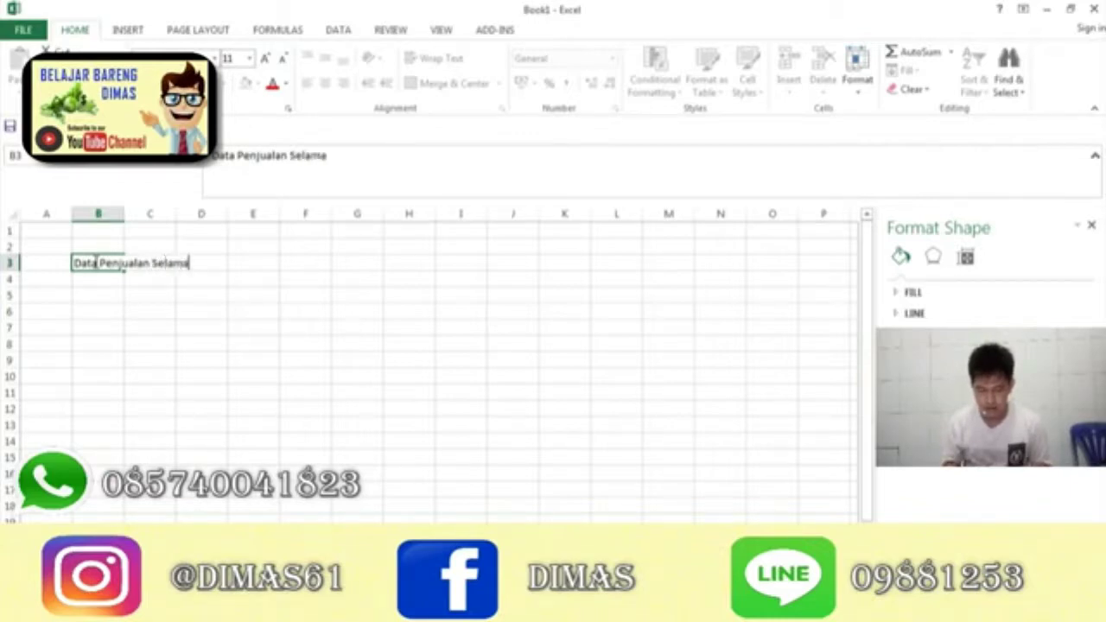
text( 4 bulan terakhir)
key(Return)
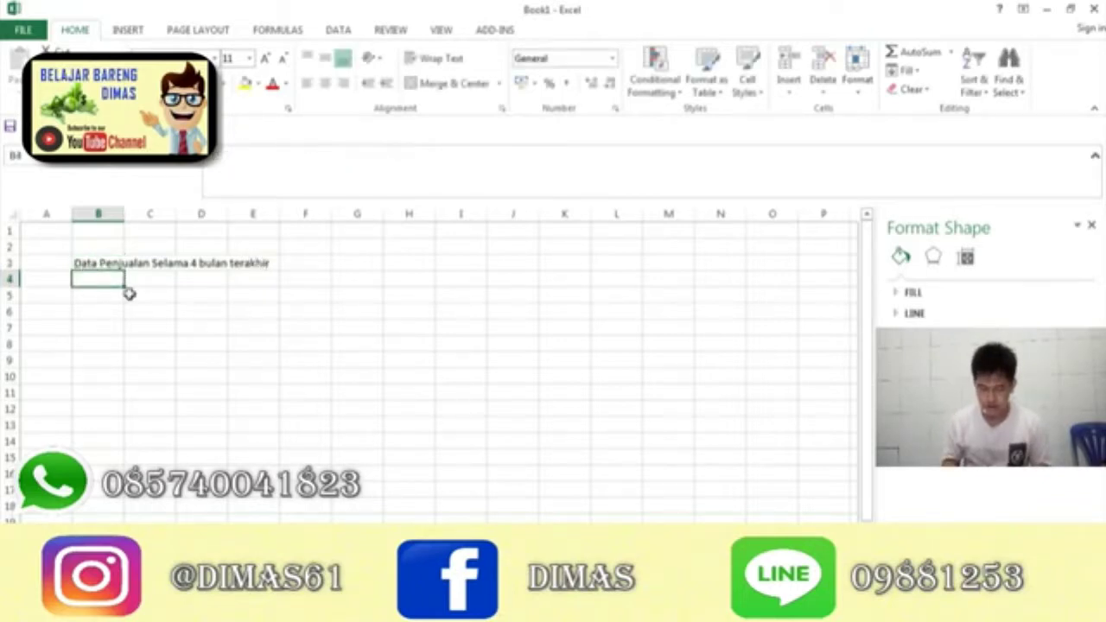
key(Return)
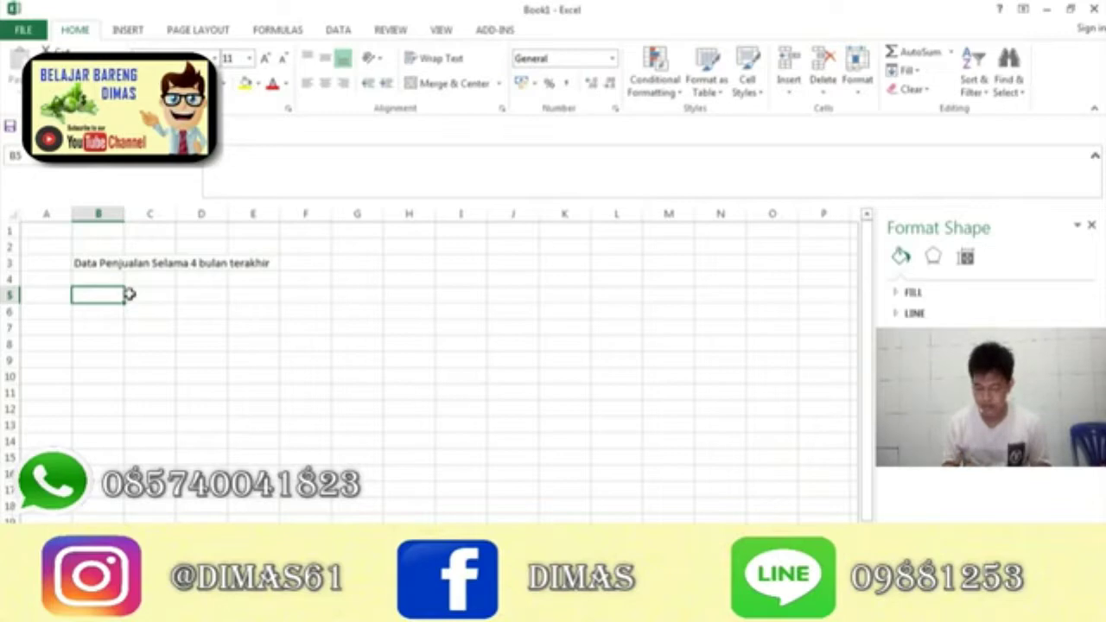
- Enter Bulan in B5 and Januari, Februari, Maret, April in B6:B9
text(Bulan)
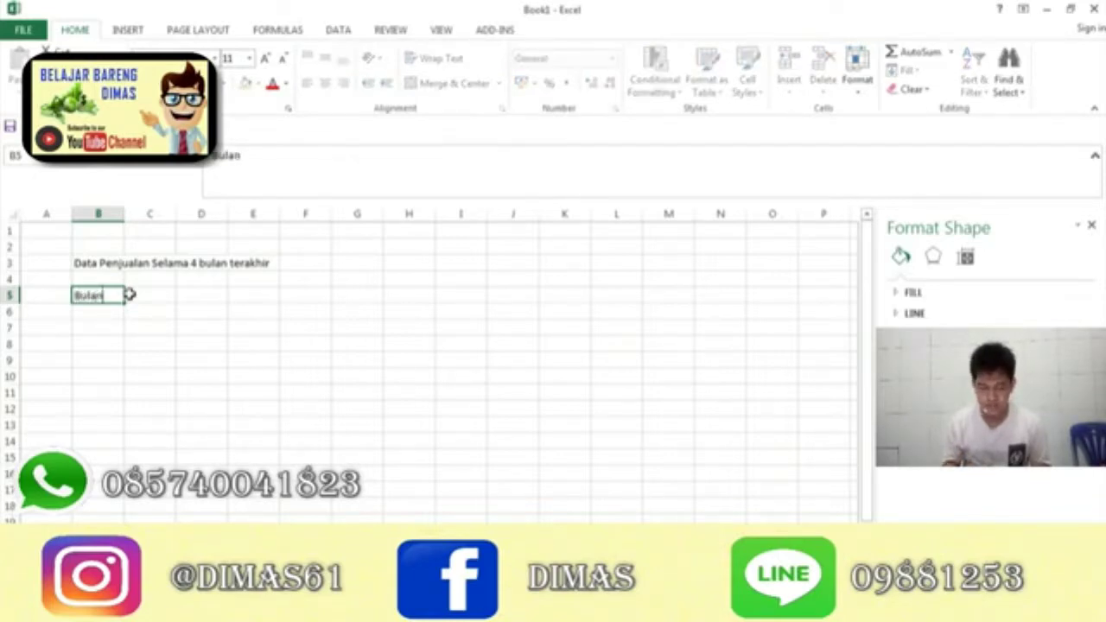
key(Return)
text(Januari)
key(Return)
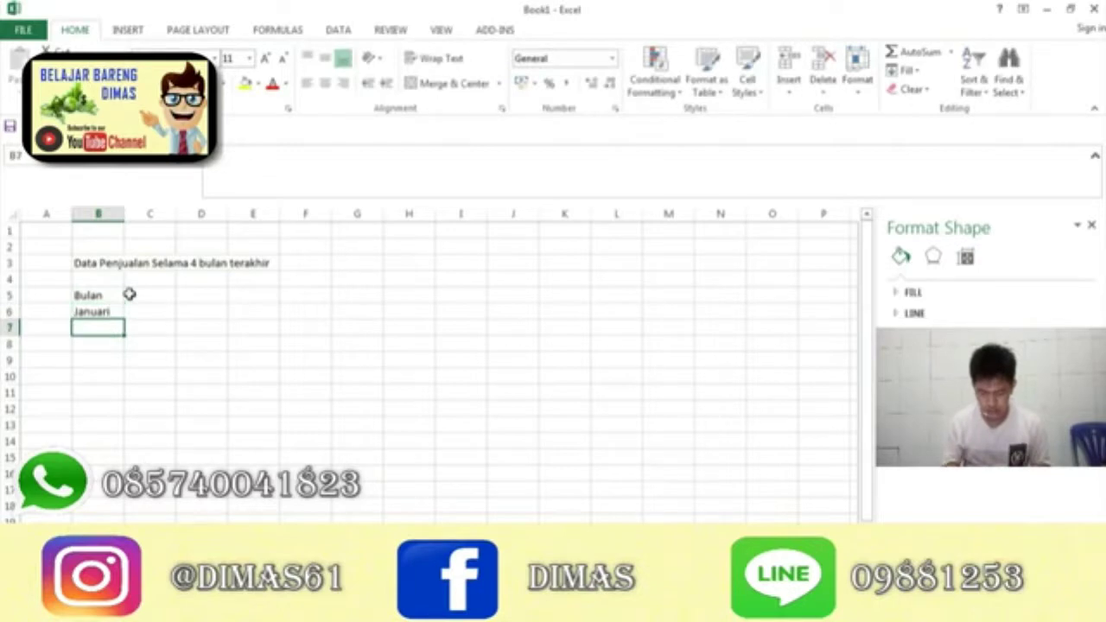
text(Februari)
key(Return)
text(Maret)
key(Return)
text(April)
key(Return)
click(135, 295)
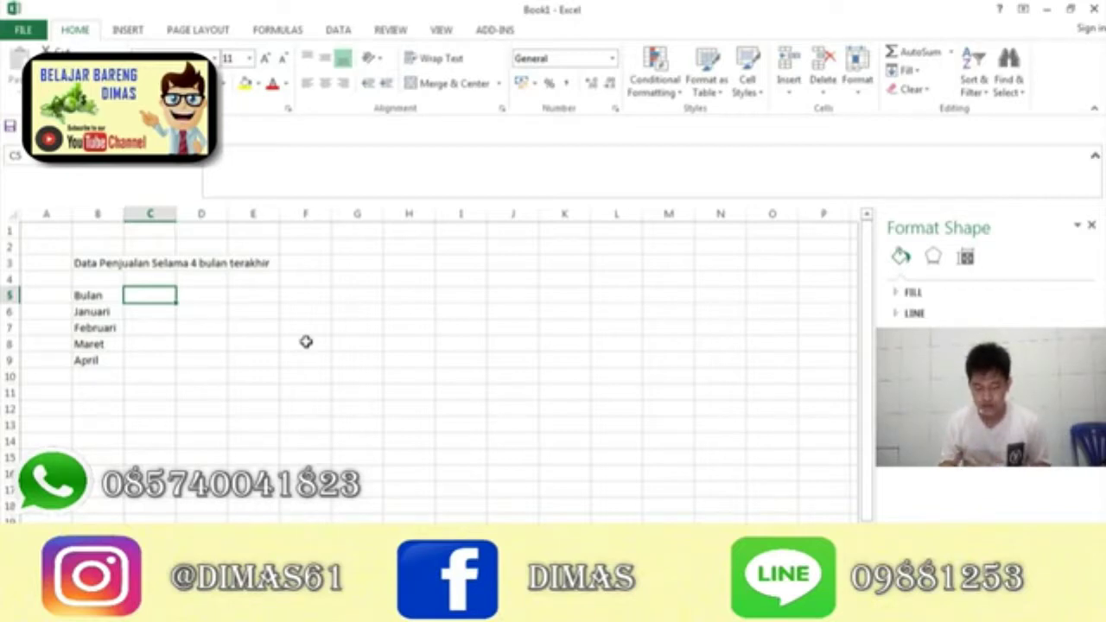
- Enter the header Unit in C5 with 200, 1000, 800 and 1100 below it
text(Unit)
key(Return)
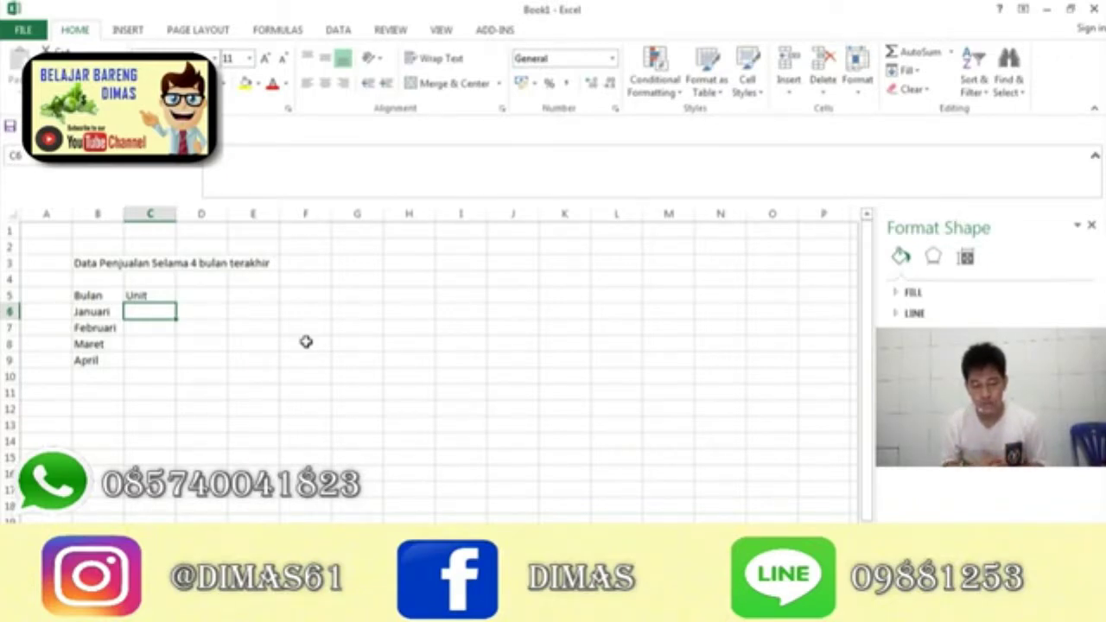
text(200)
key(Return)
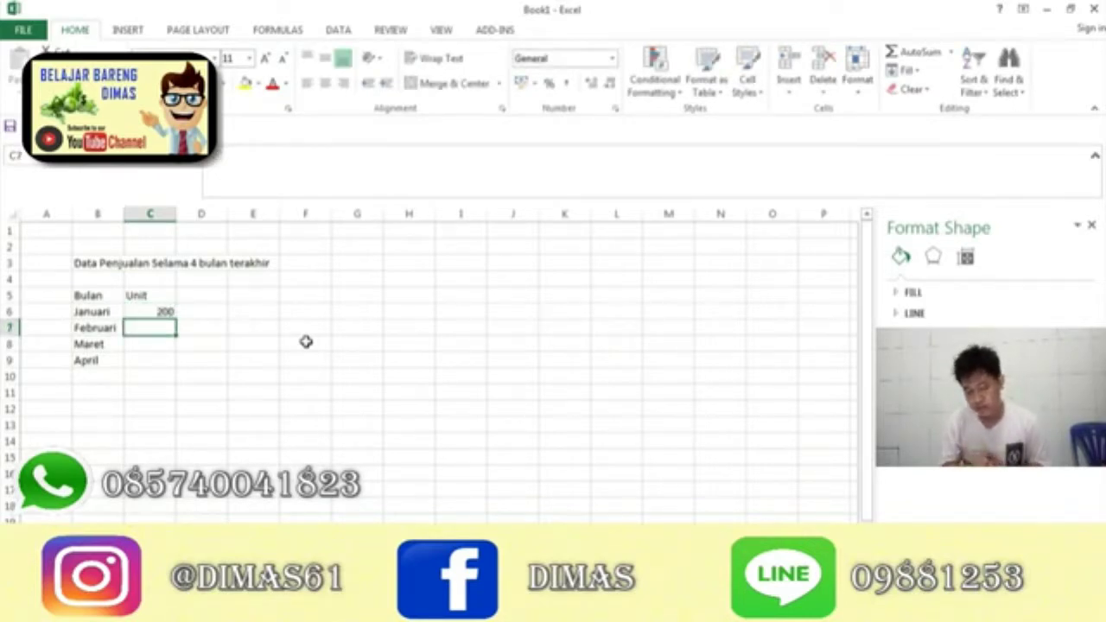
text(1000)
key(Return)
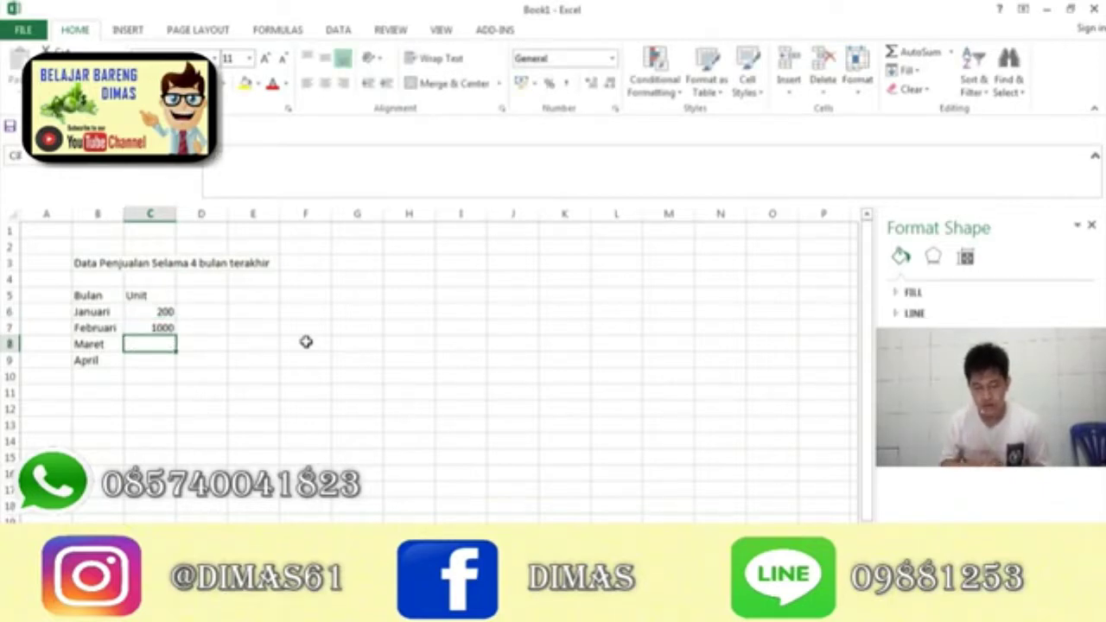
text(800)
key(Return)
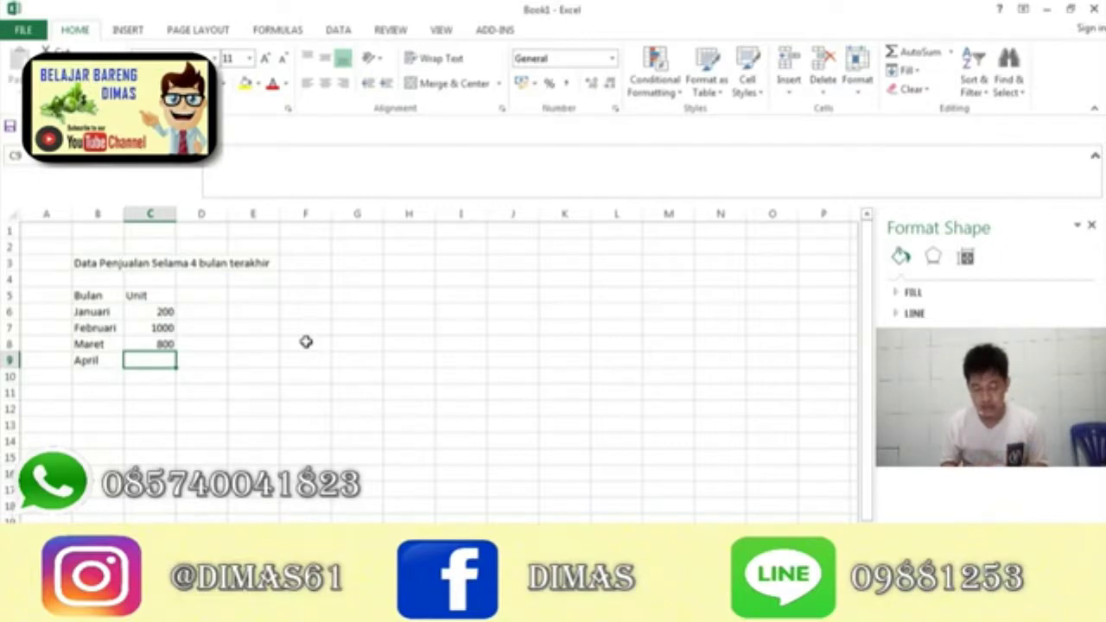
text(1100)
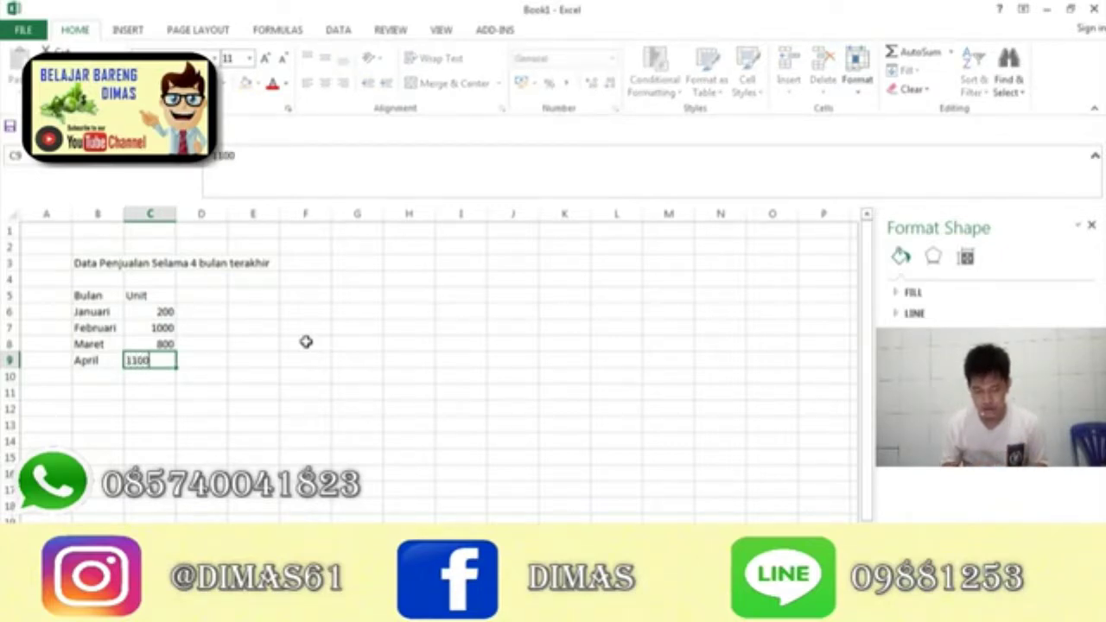
key(Return)
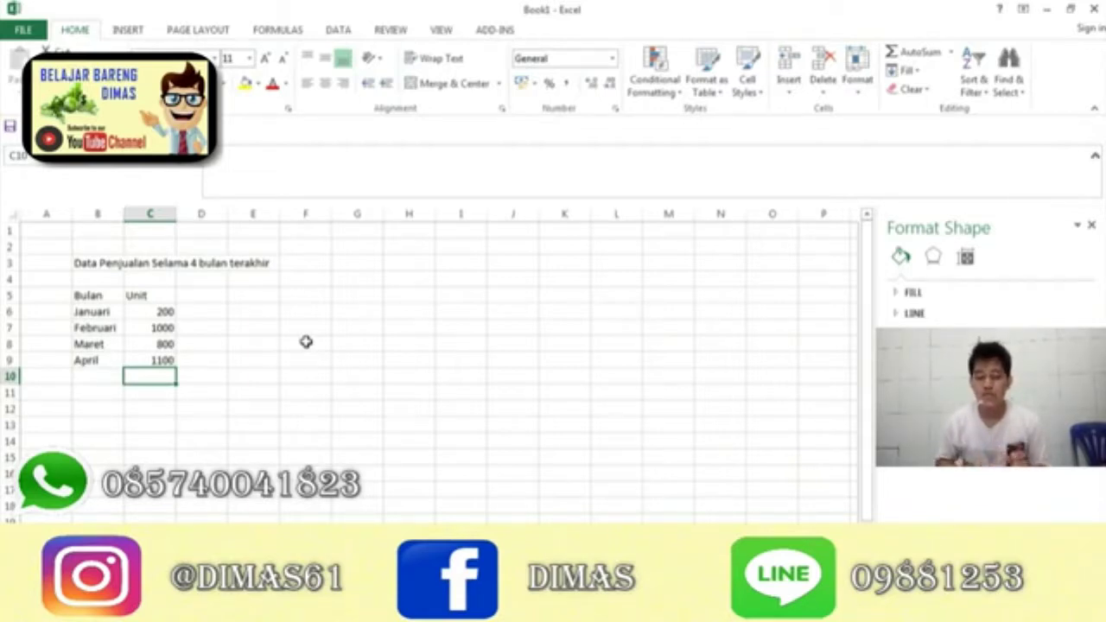
- Insert a Line with Markers chart of the monthly sales data
click(130, 32)
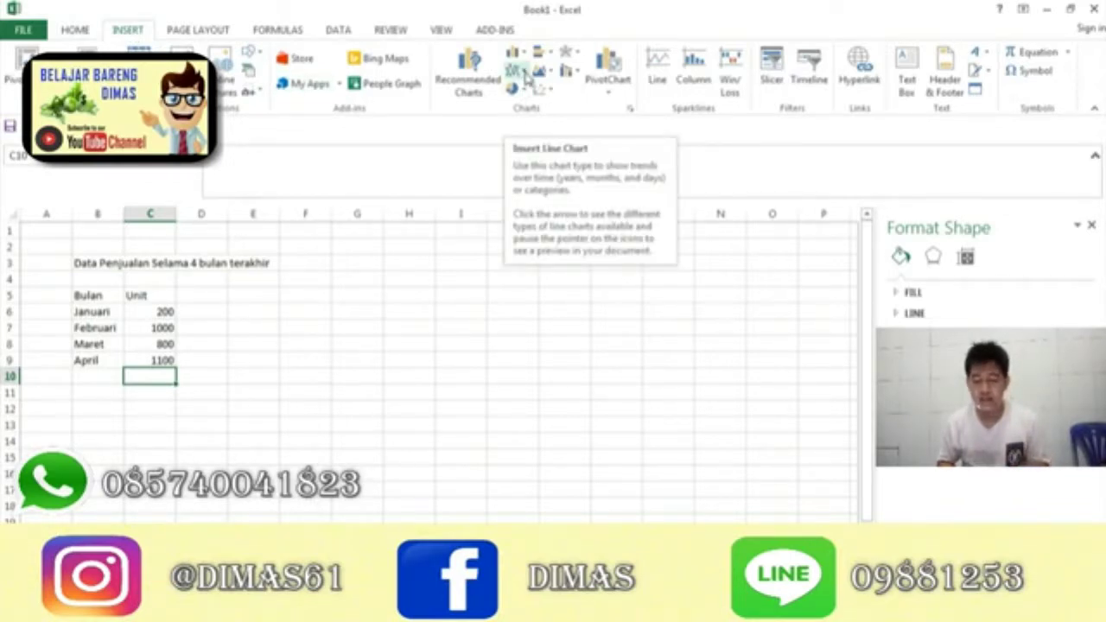
click(519, 73)
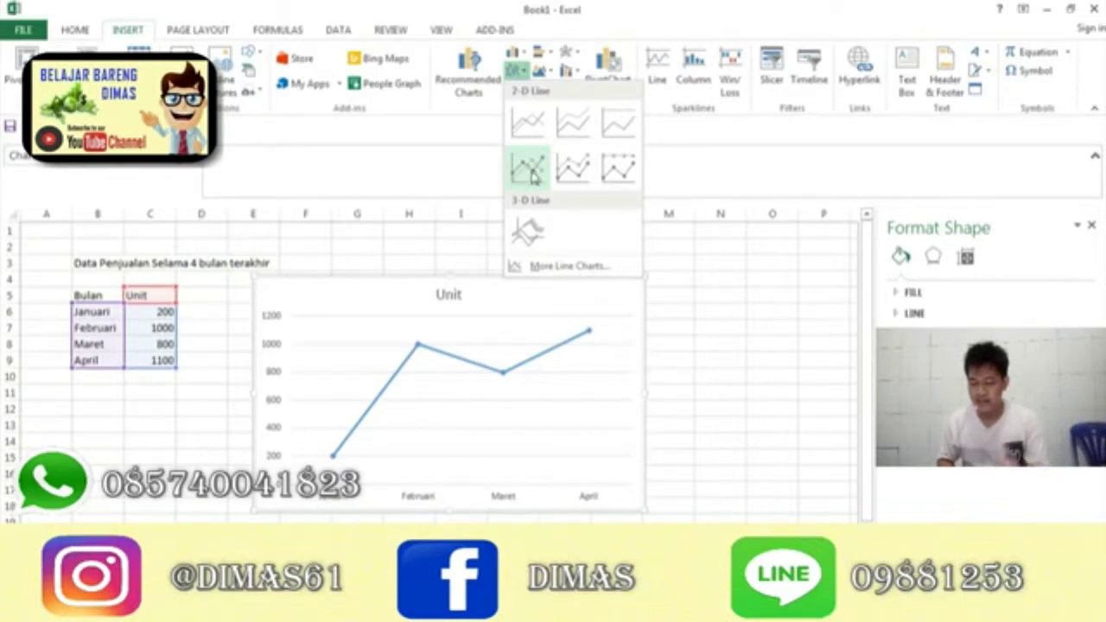
click(533, 173)
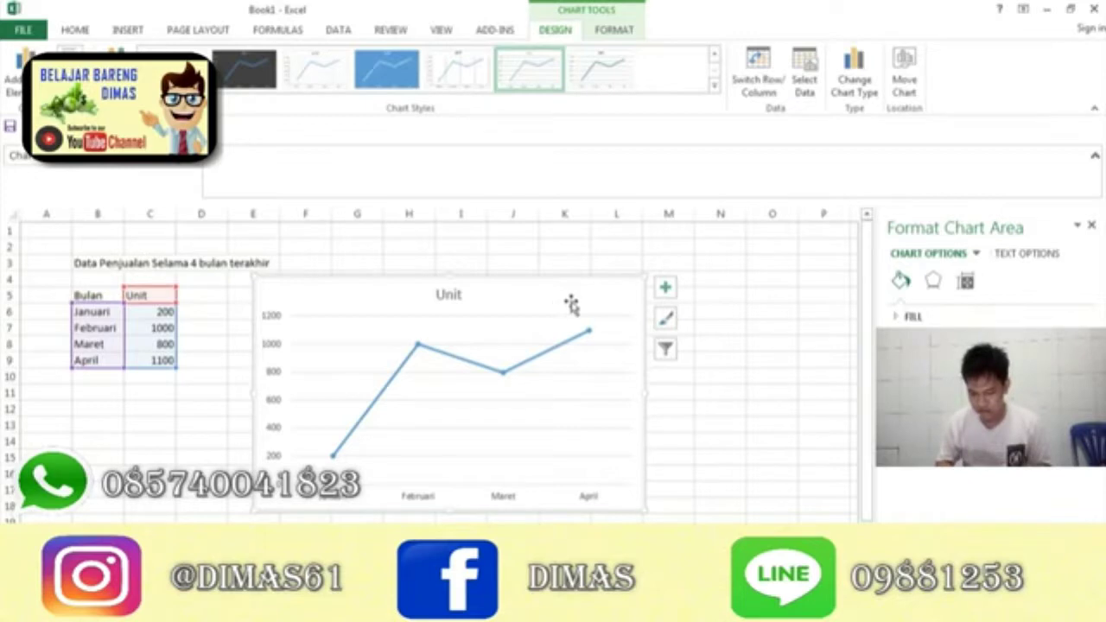
- Delete the chart, insert an empty Line with Markers chart right of the table, and open Select Data
key(Delete)
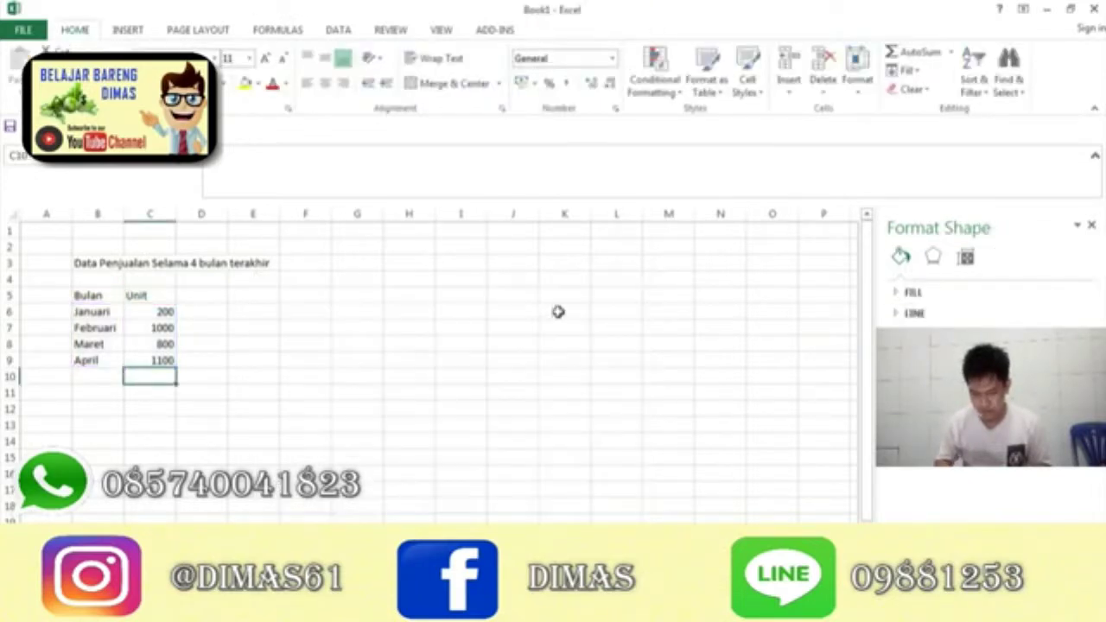
click(560, 309)
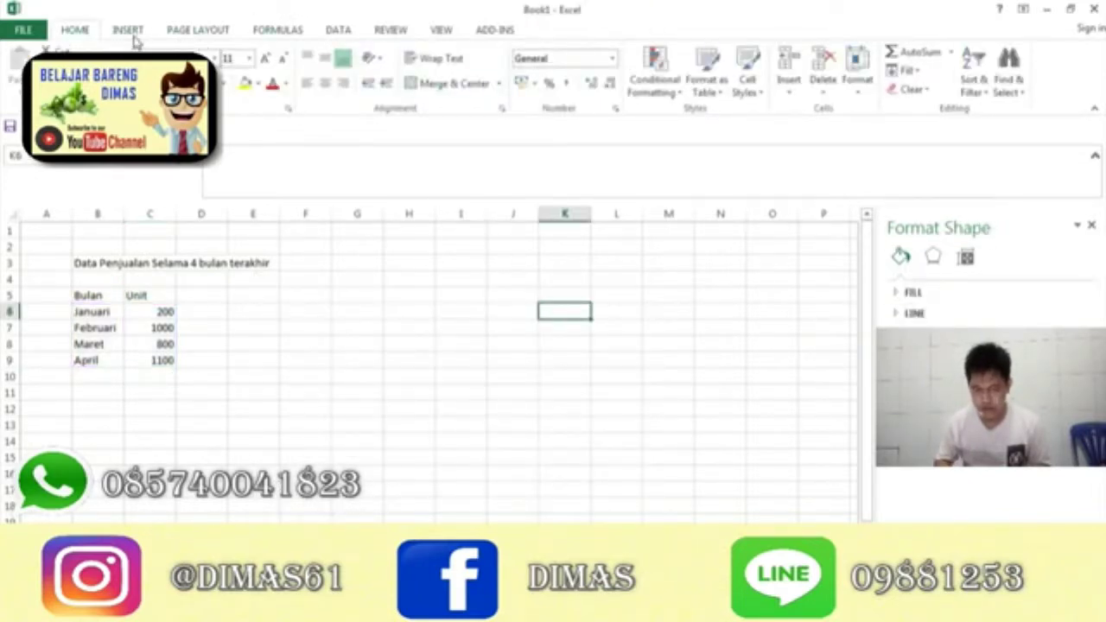
click(132, 35)
click(519, 73)
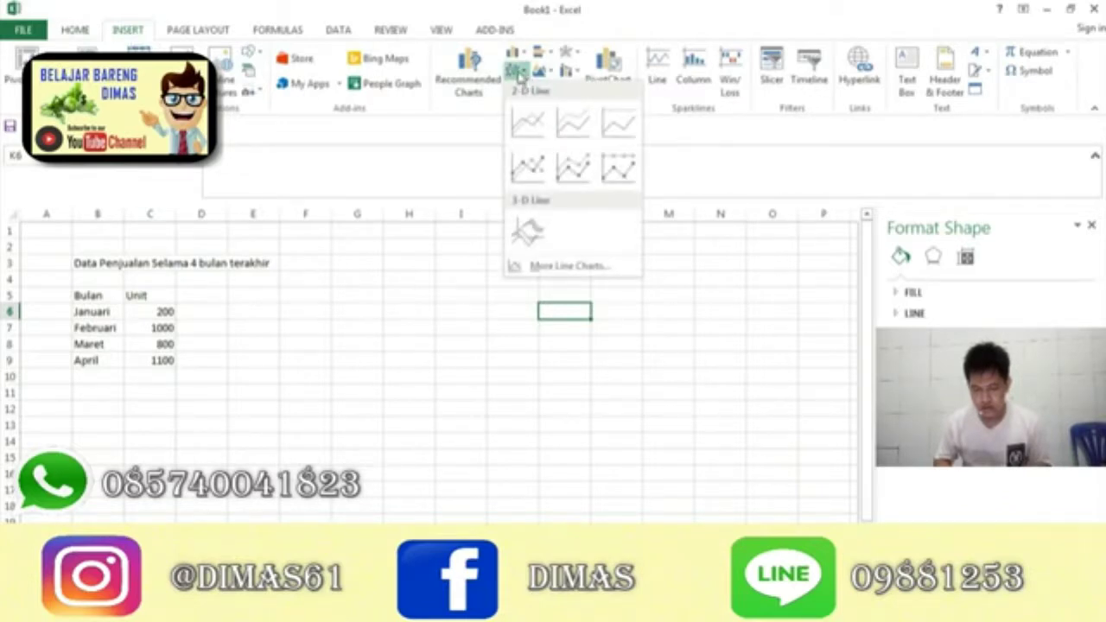
click(519, 74)
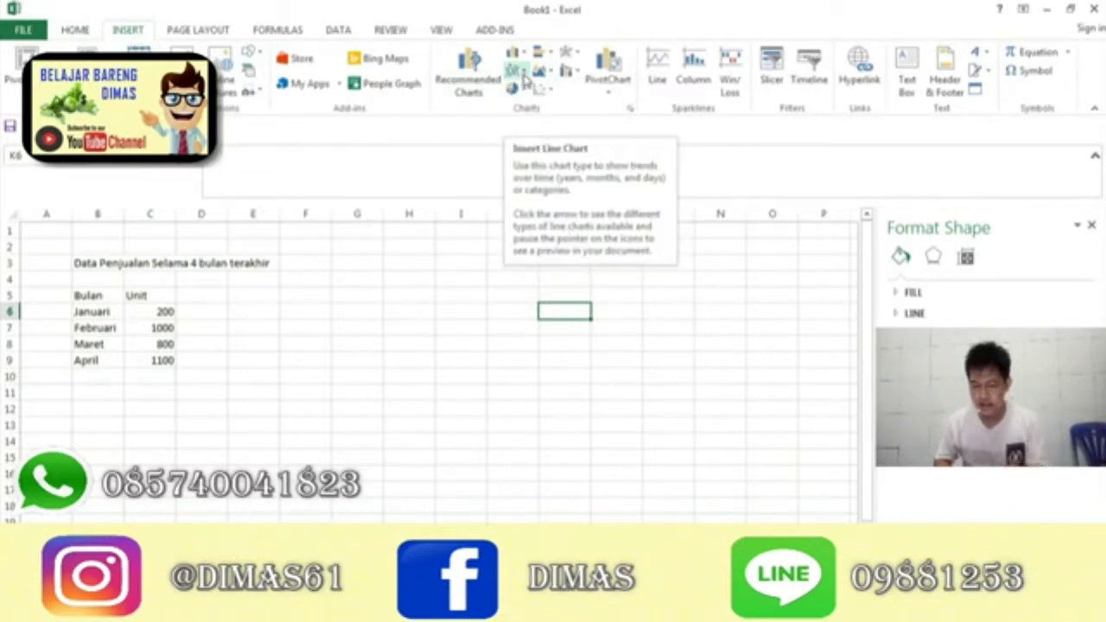
click(522, 76)
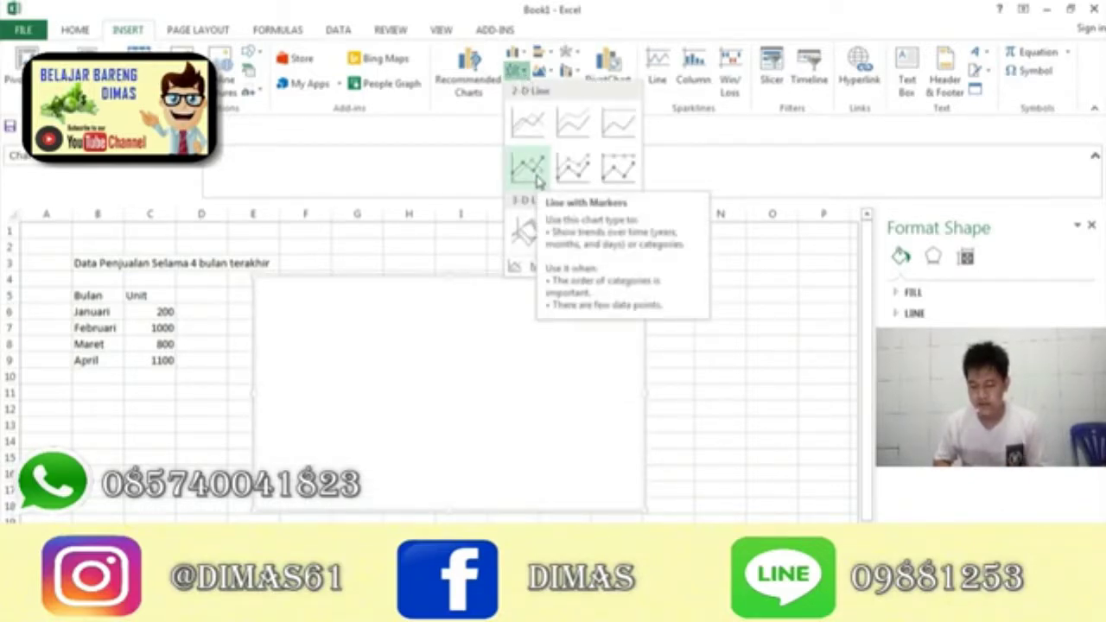
click(529, 169)
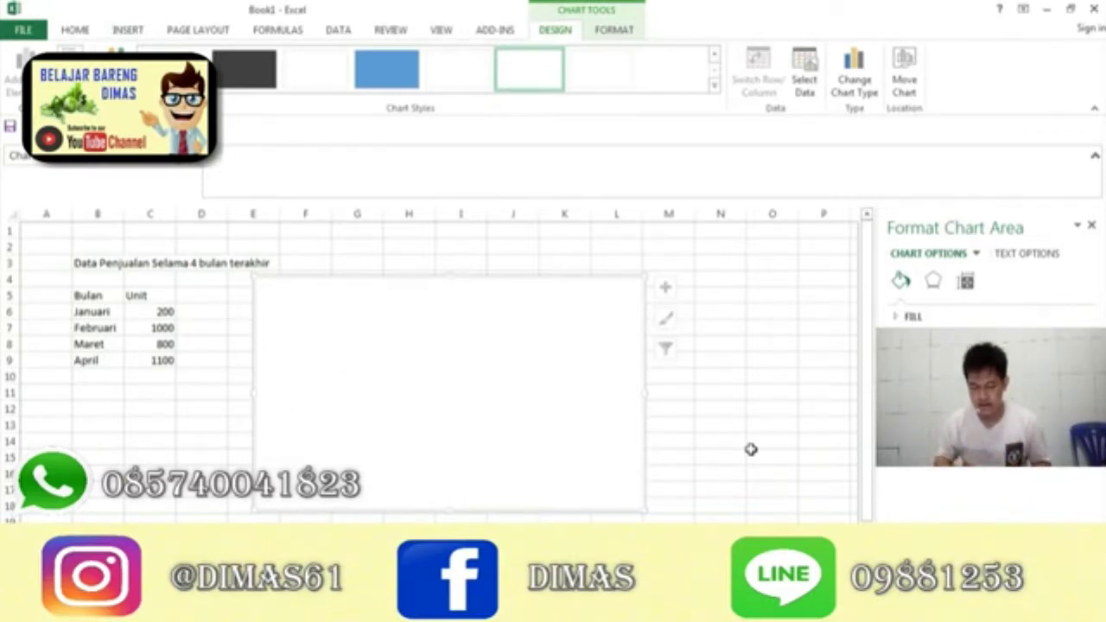
drag(464, 313, 514, 296)
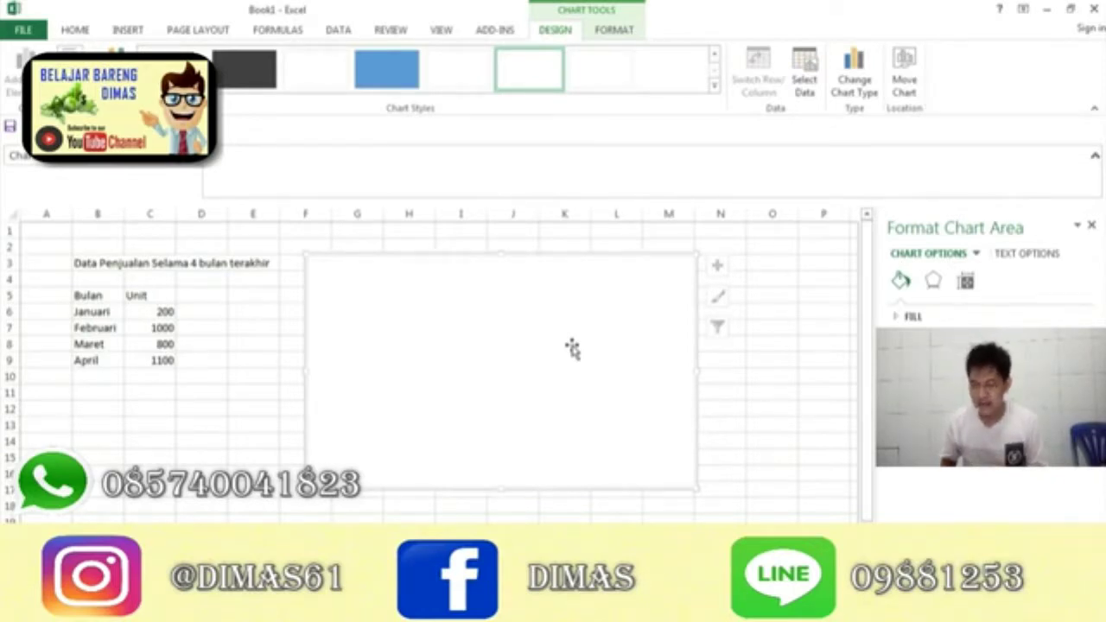
click(806, 93)
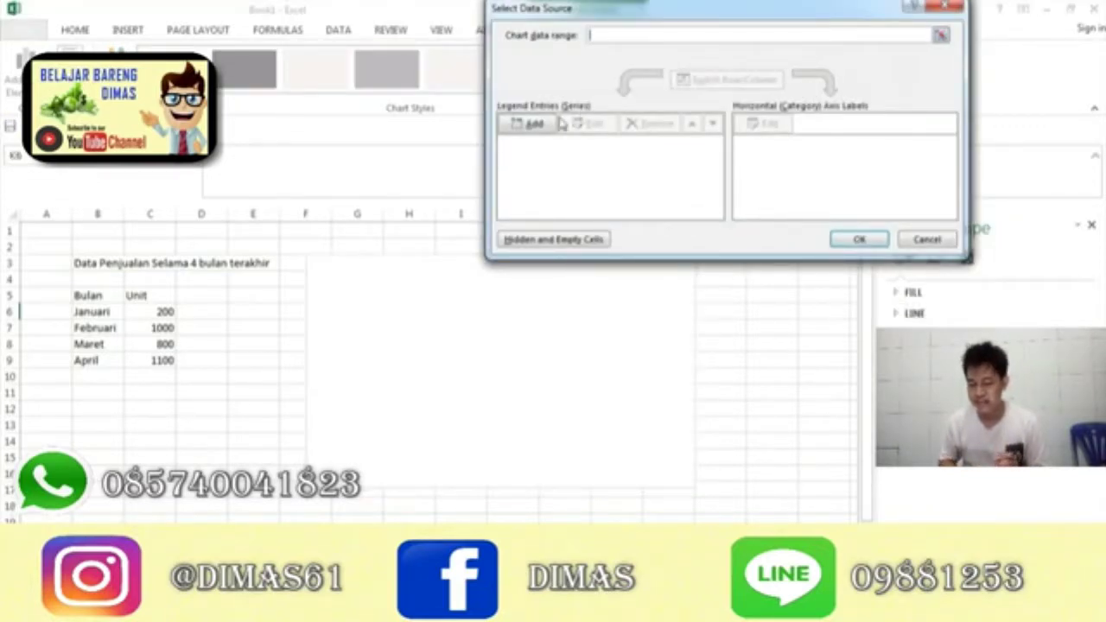
- Add a chart series named from C5 with values C6:C9
click(531, 124)
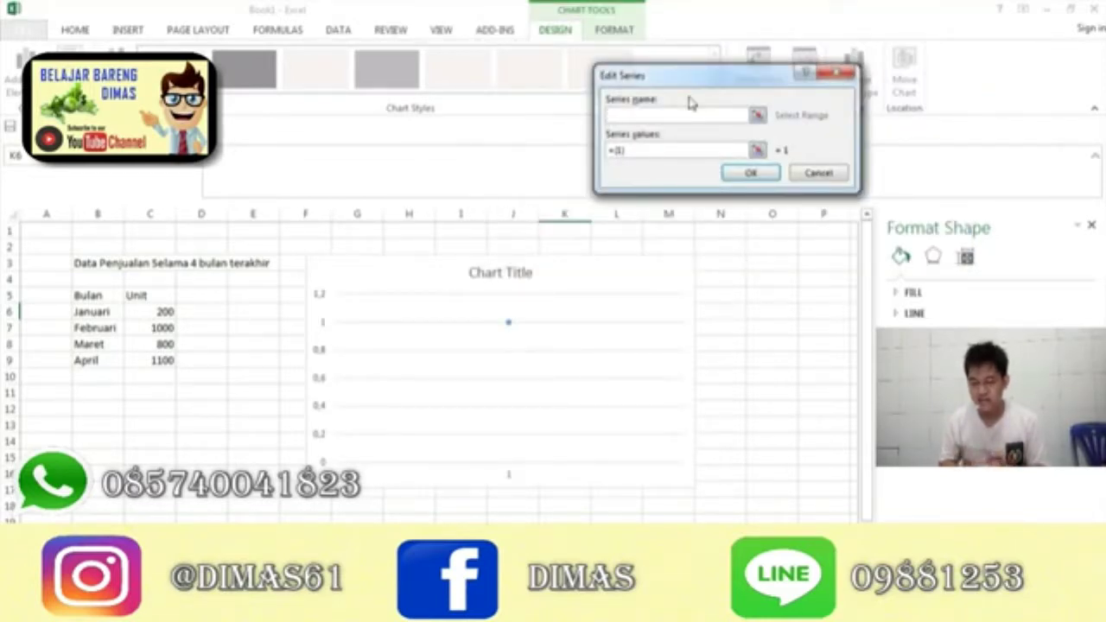
click(158, 295)
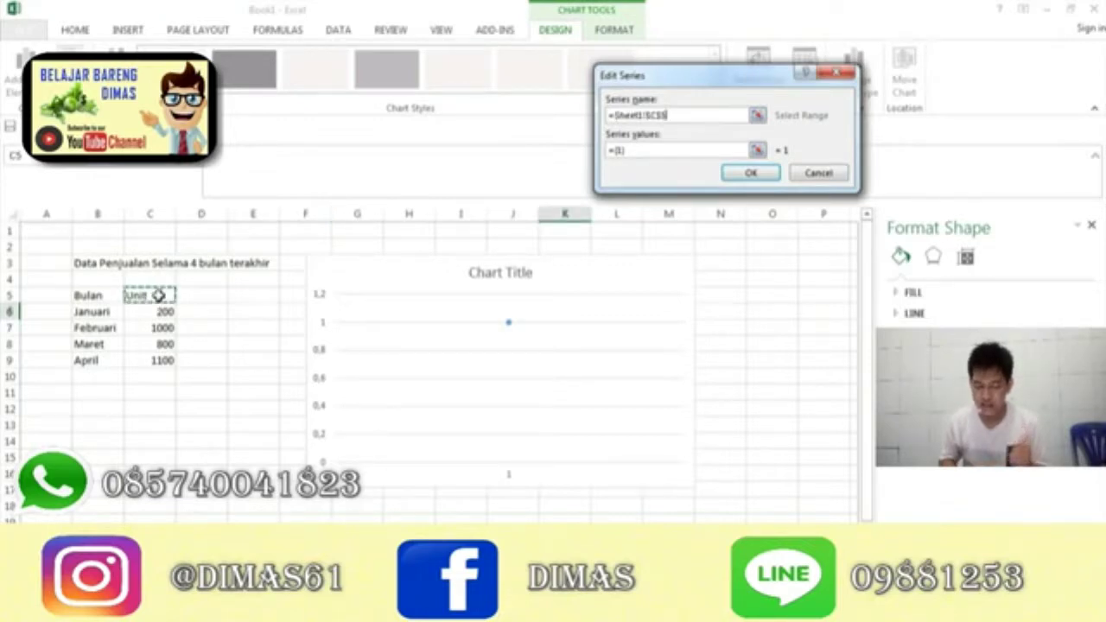
click(652, 151)
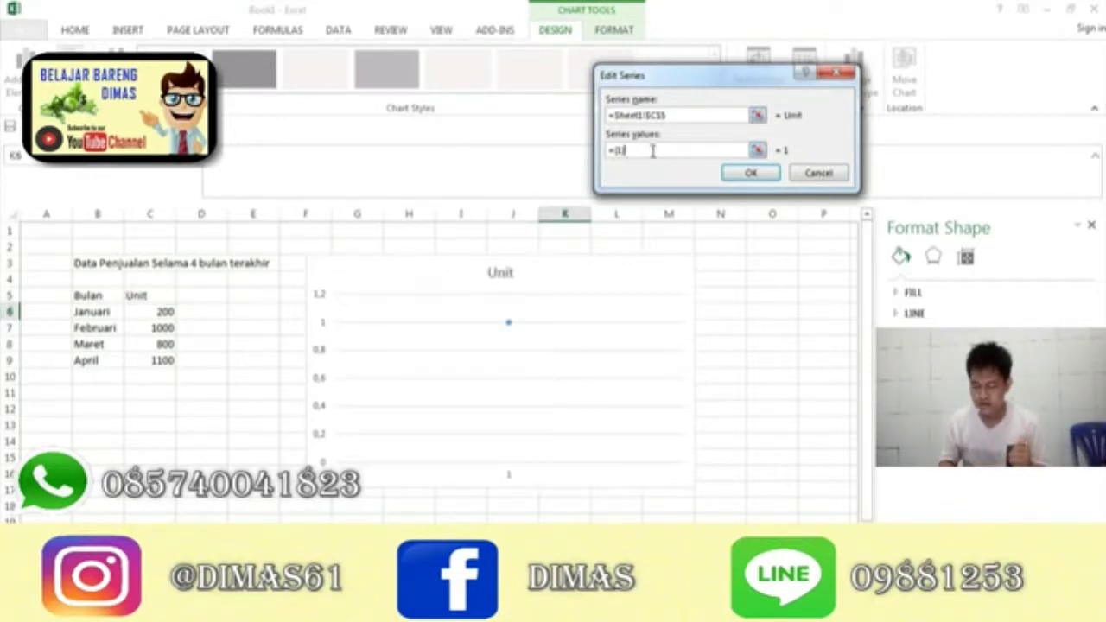
key(BackSpace)
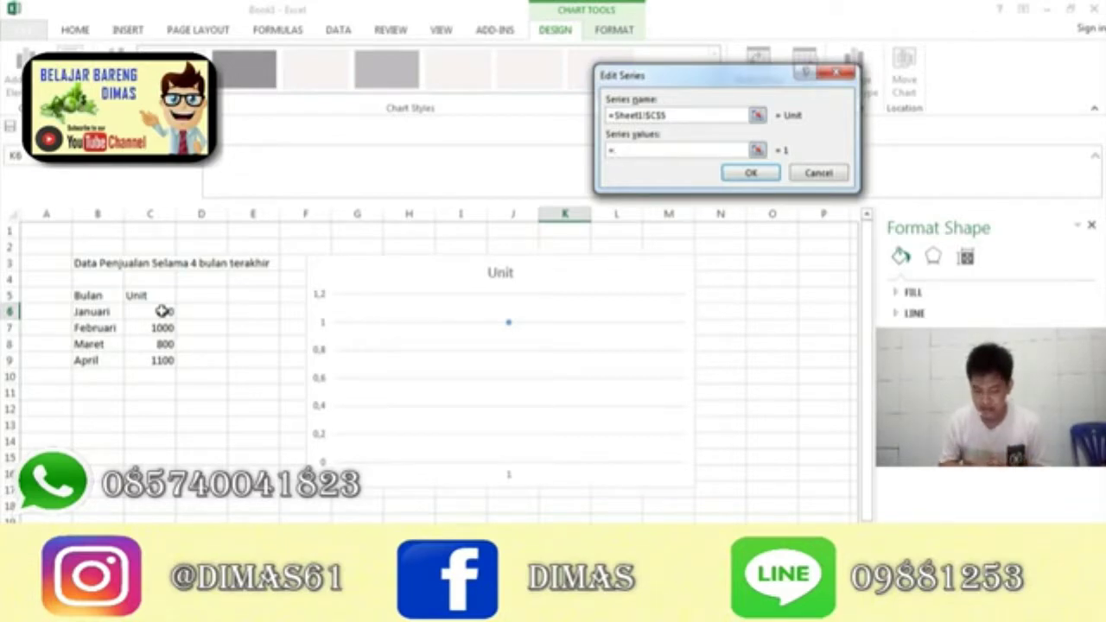
click(157, 311)
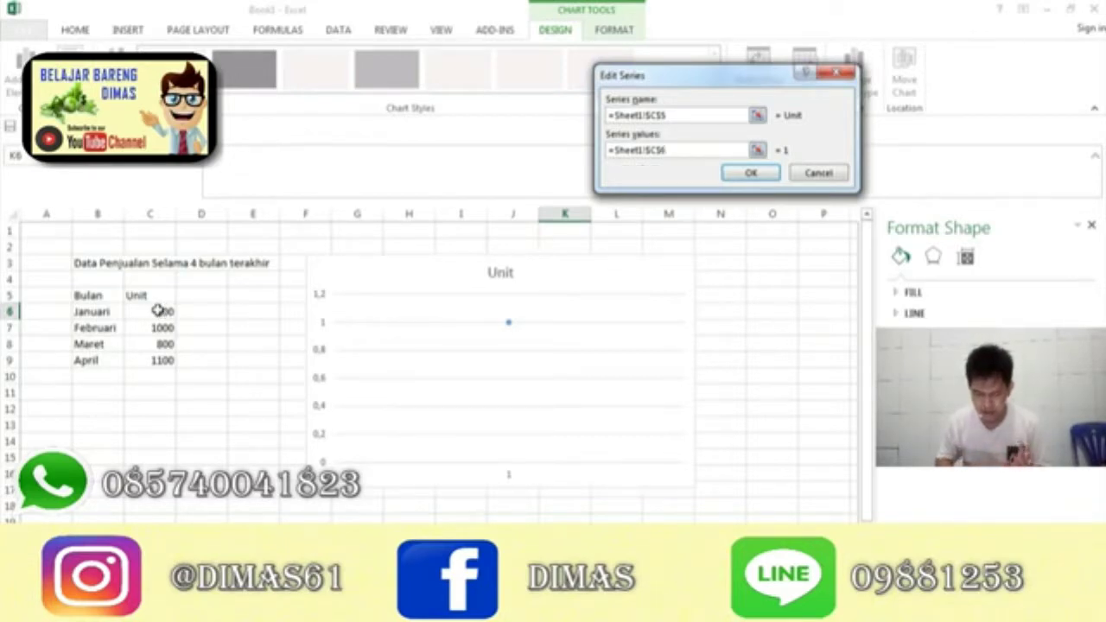
drag(157, 311, 152, 364)
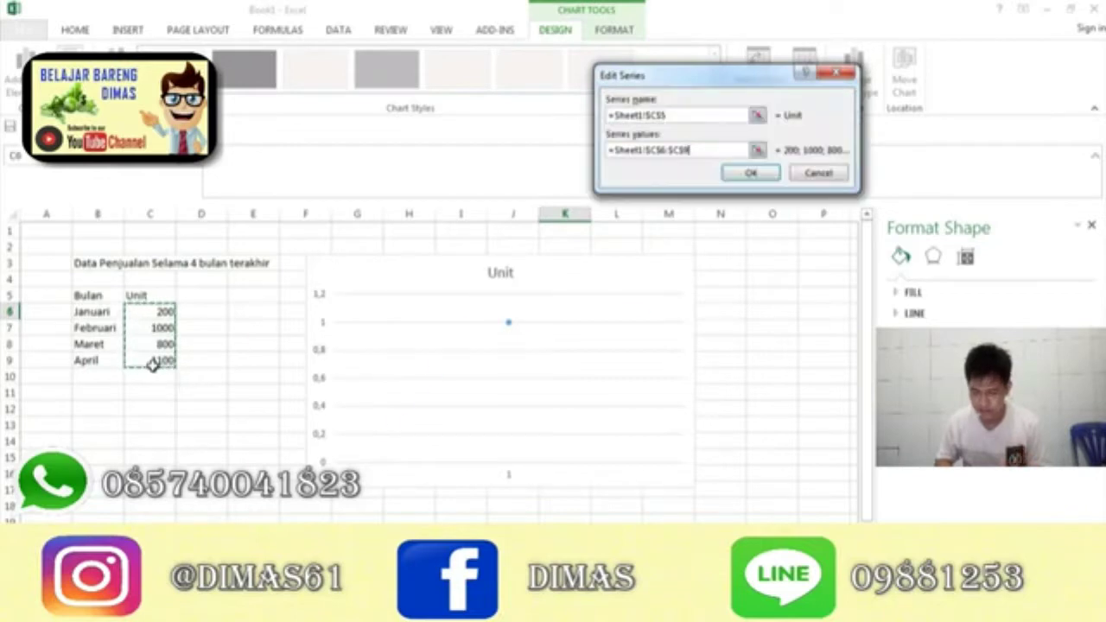
click(764, 176)
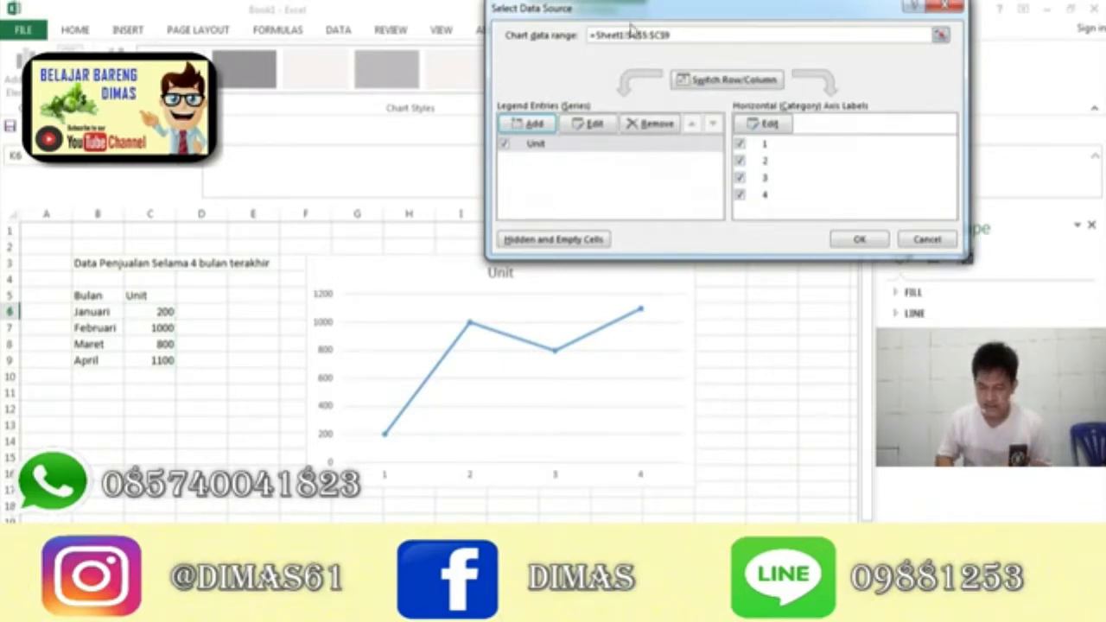
- Use the month names in B6:B9 as horizontal axis labels and apply the data source
mouse_move(648, 13)
mouse_down()
mouse_move(681, 7)
mouse_move(617, 7)
mouse_up()
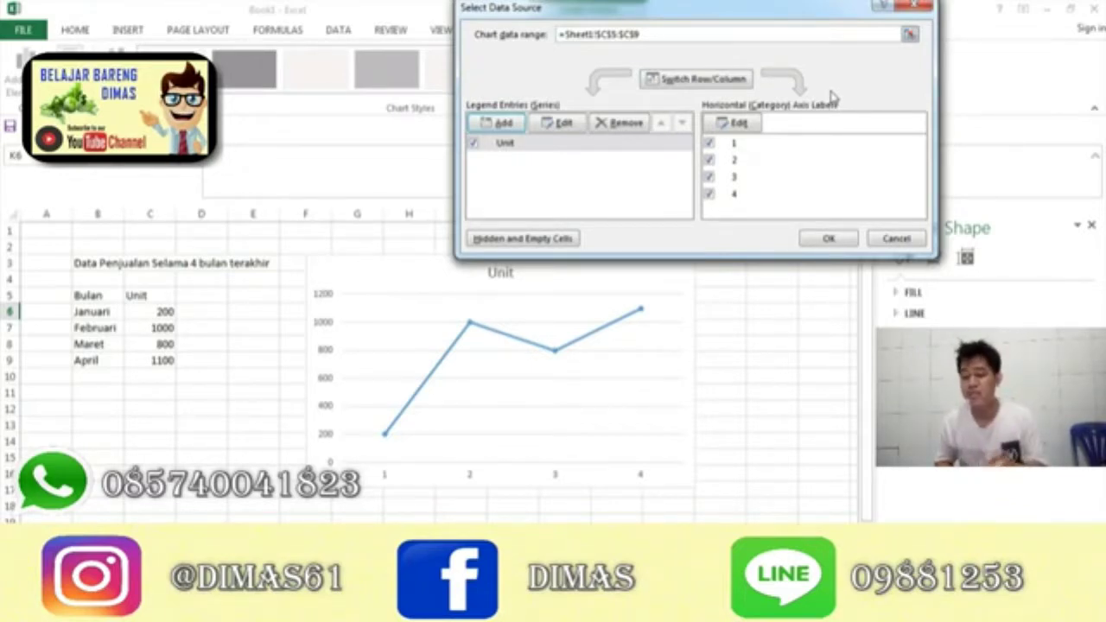
click(739, 123)
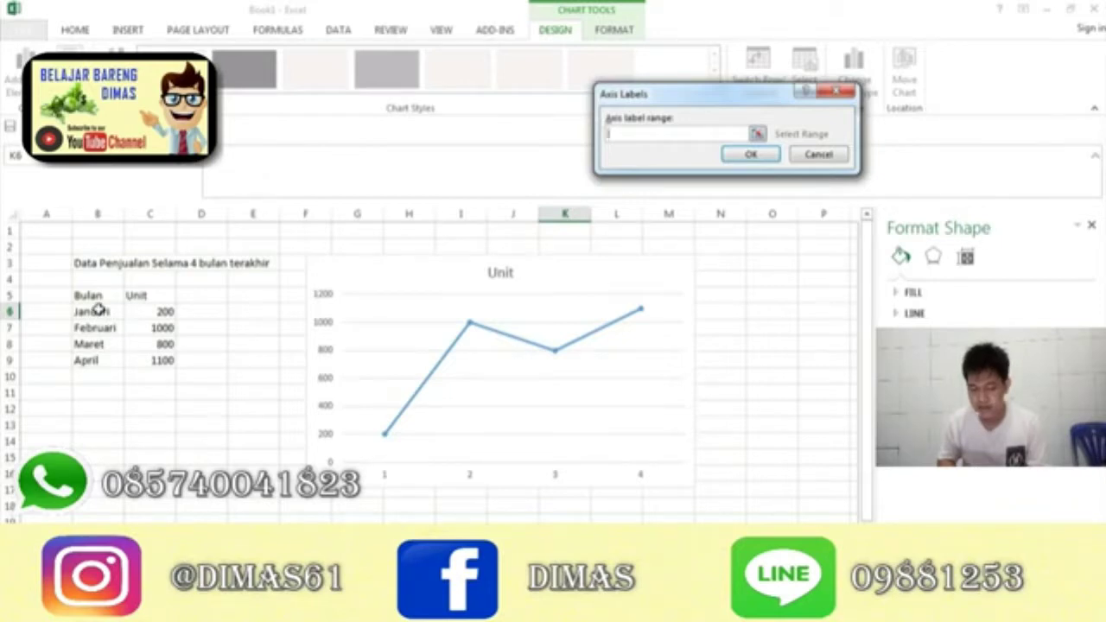
drag(101, 312, 99, 361)
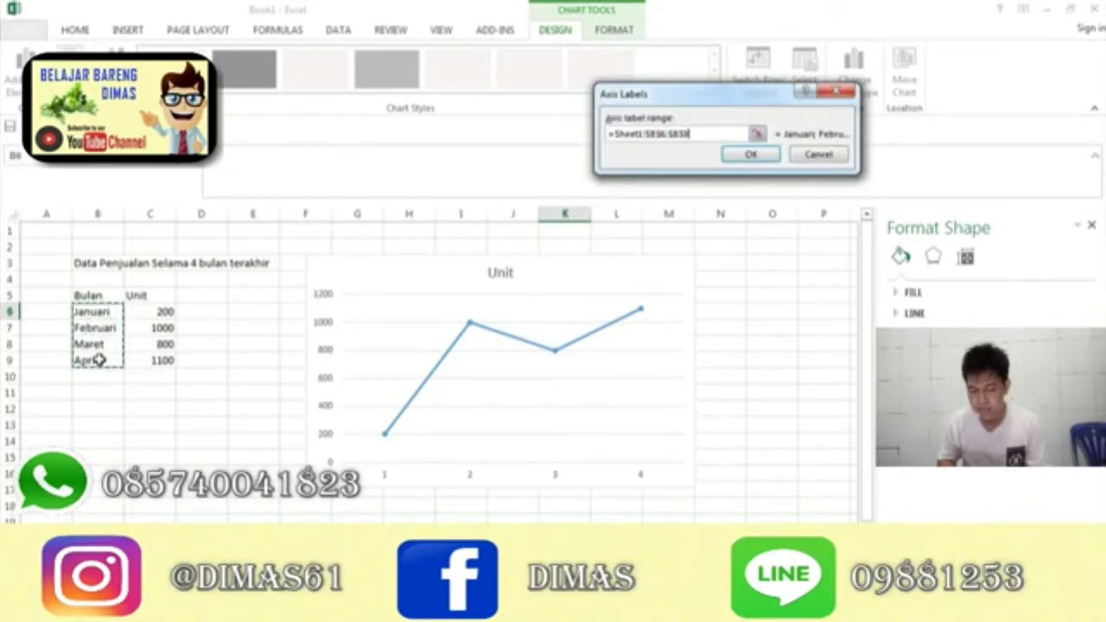
click(766, 155)
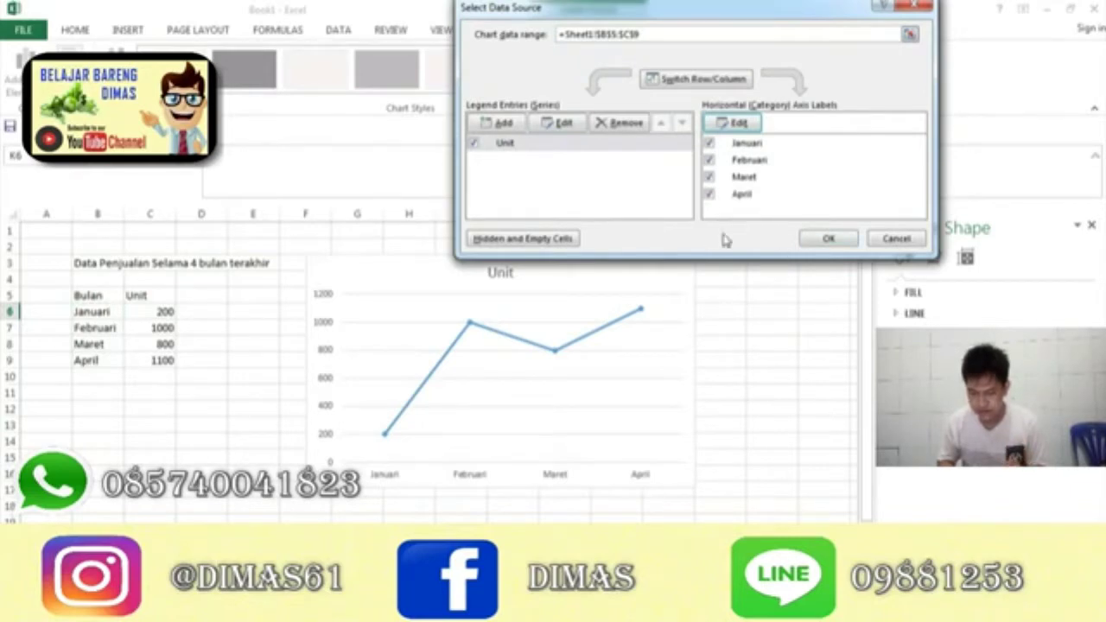
click(838, 238)
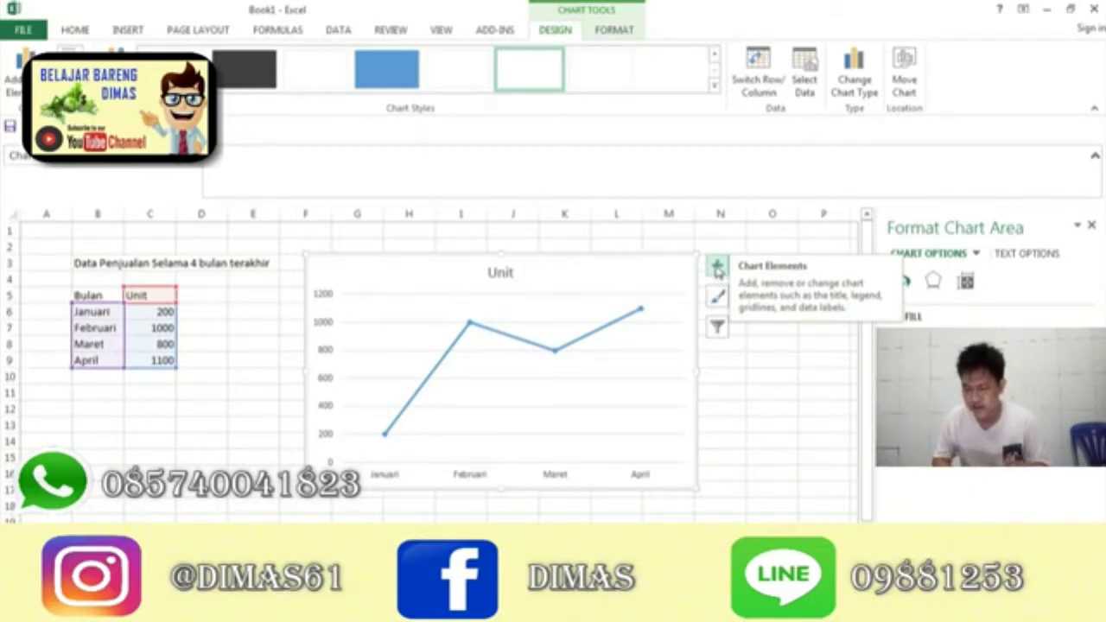
- Turn on the Trendline and Legend chart elements
click(717, 268)
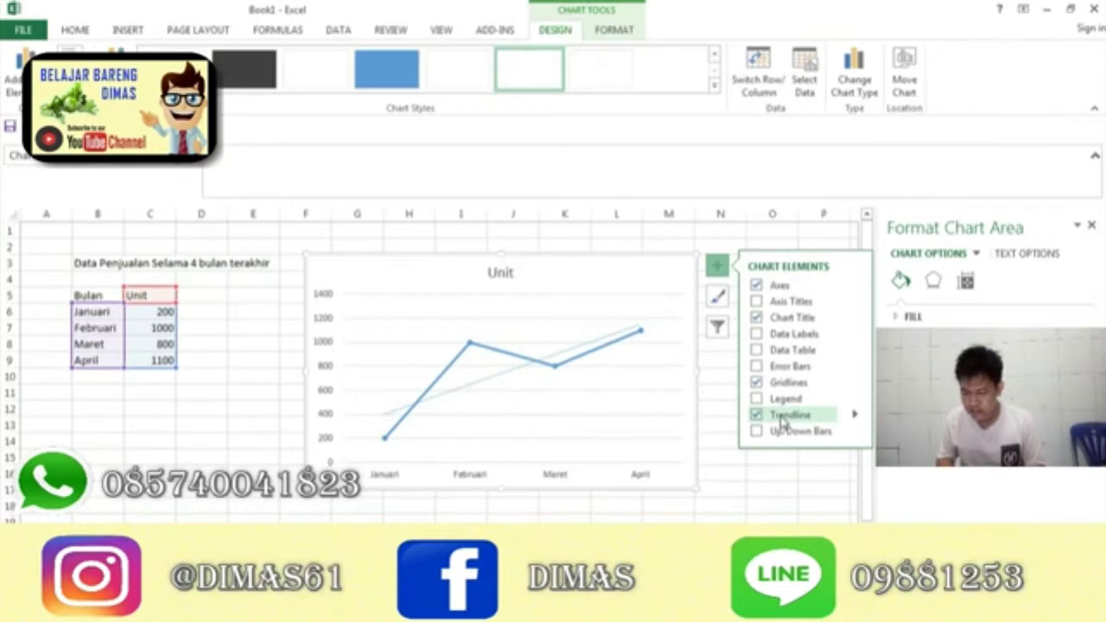
click(790, 304)
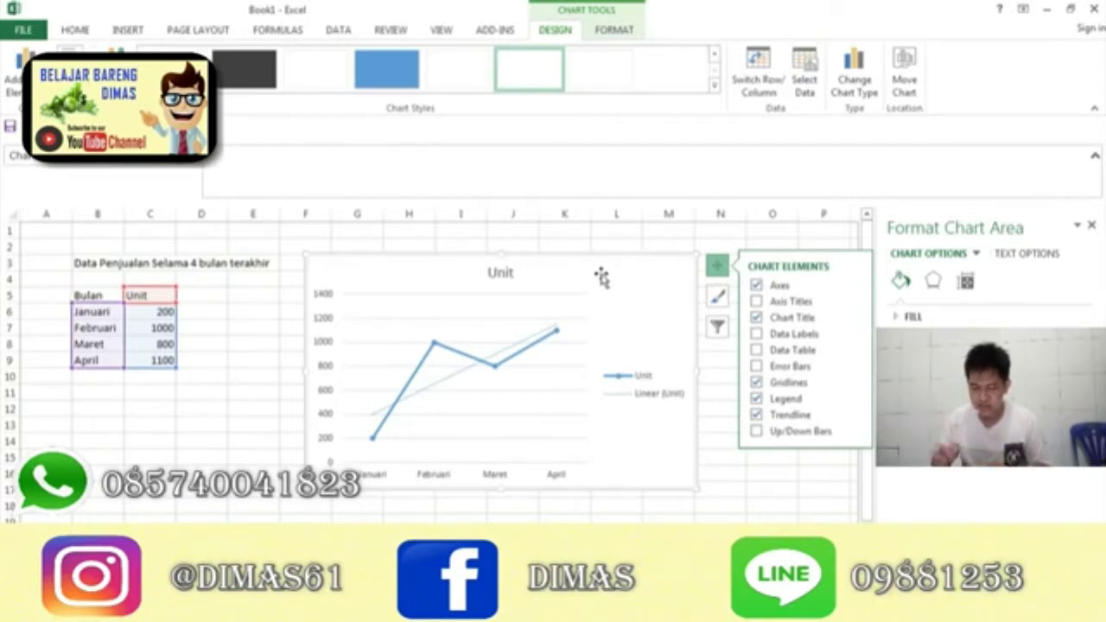
click(502, 273)
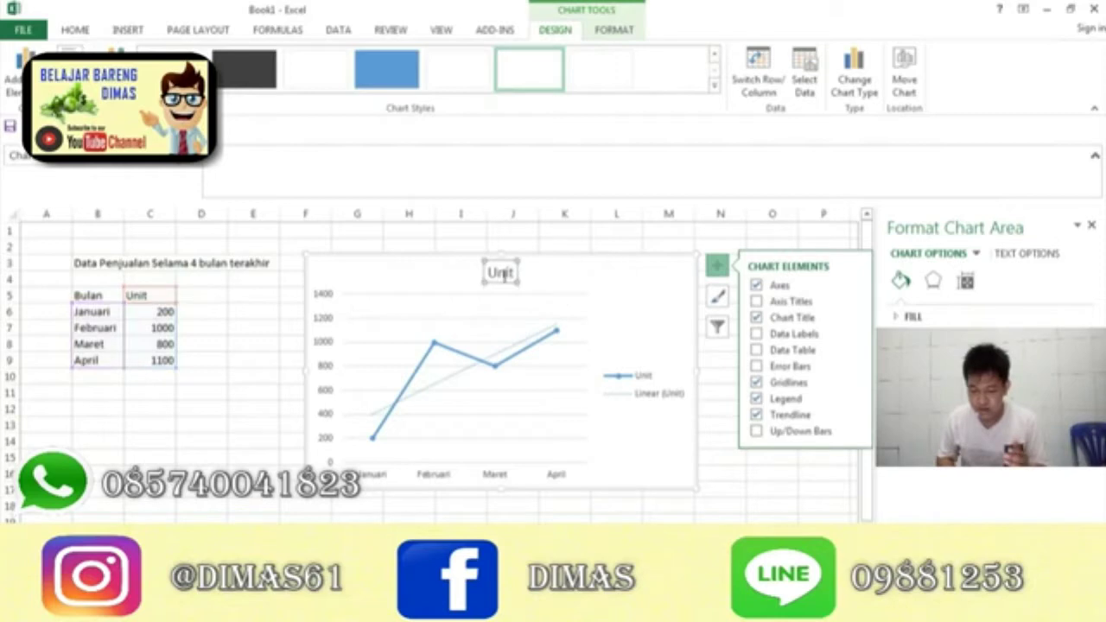
- Replace the 'Unit' chart title with 'Data Penjualan Toko Dimas Selama 4 bulan Terakhir'
click(514, 273)
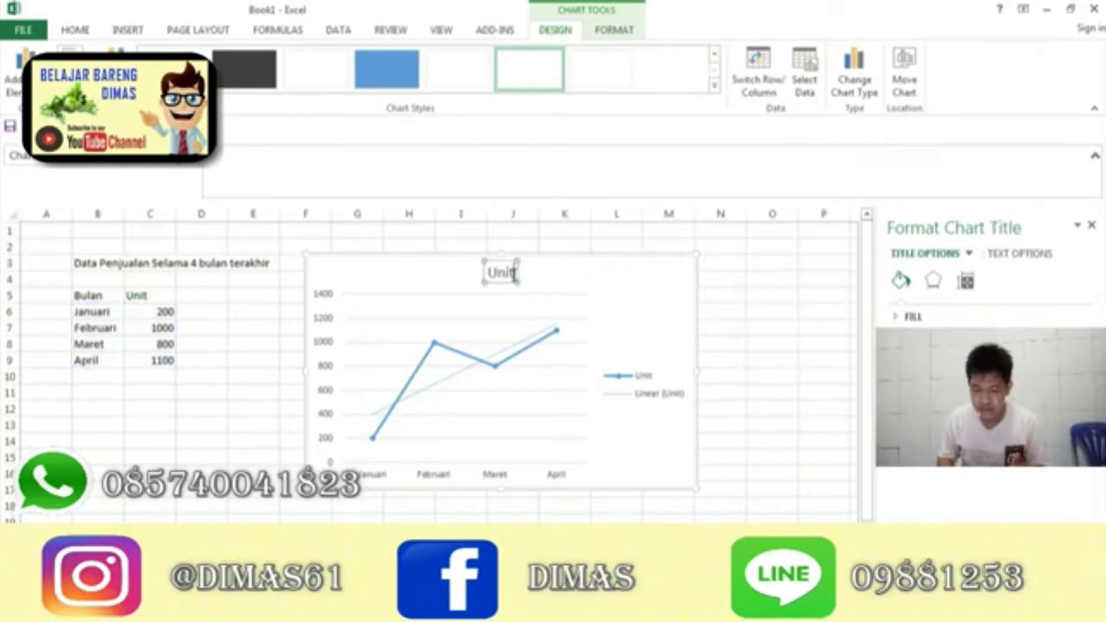
key(BackSpace)
key(BackSpace)
key(BackSpace)
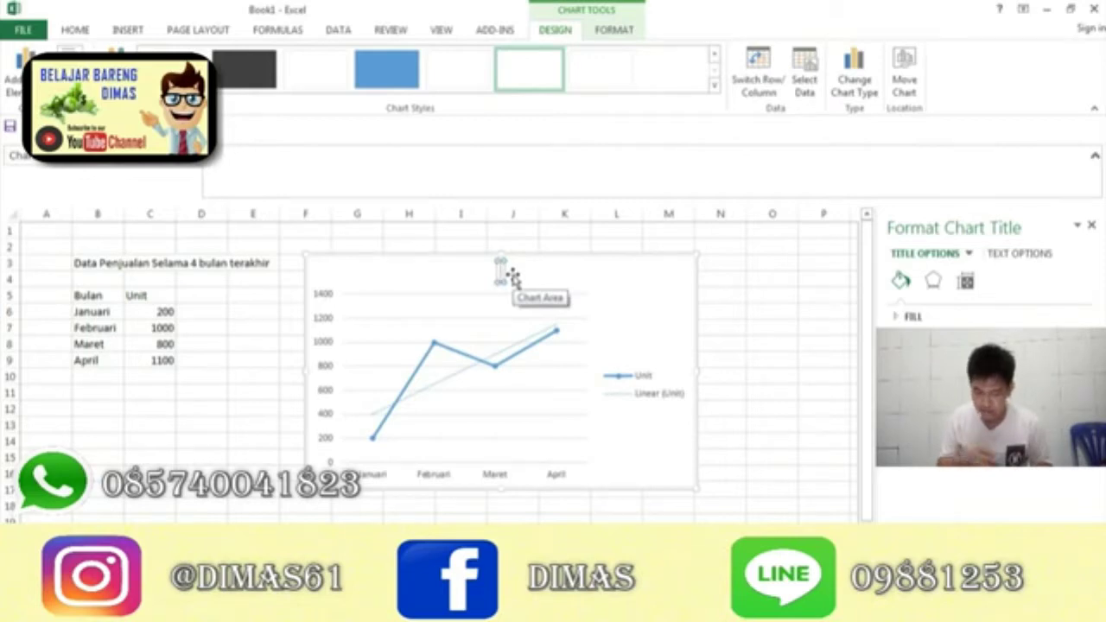
text(Dat)
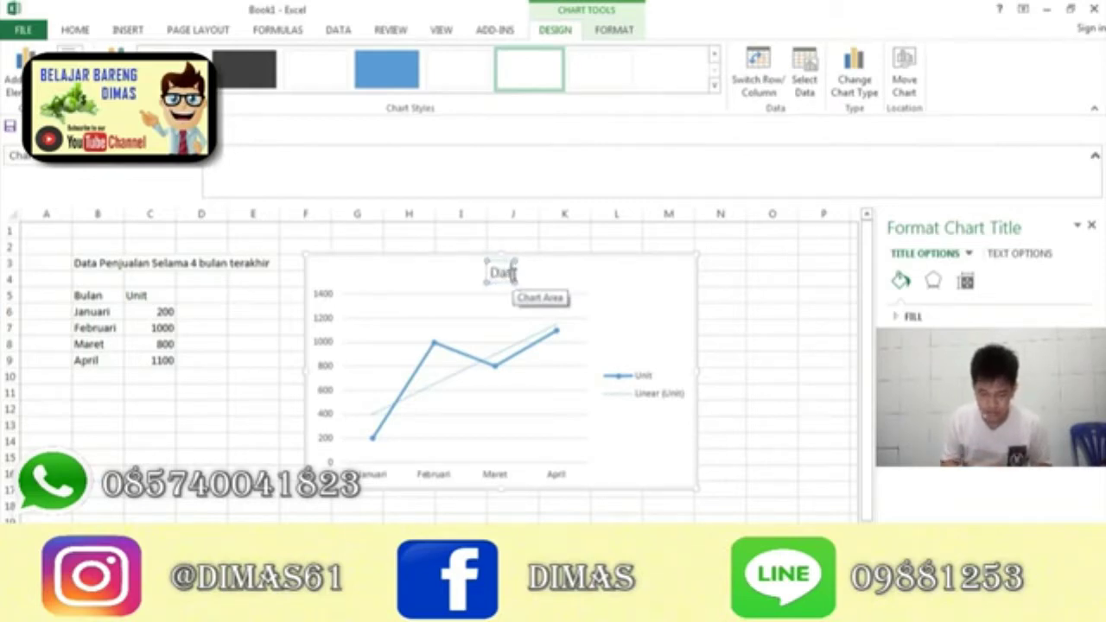
text(a Penjualan)
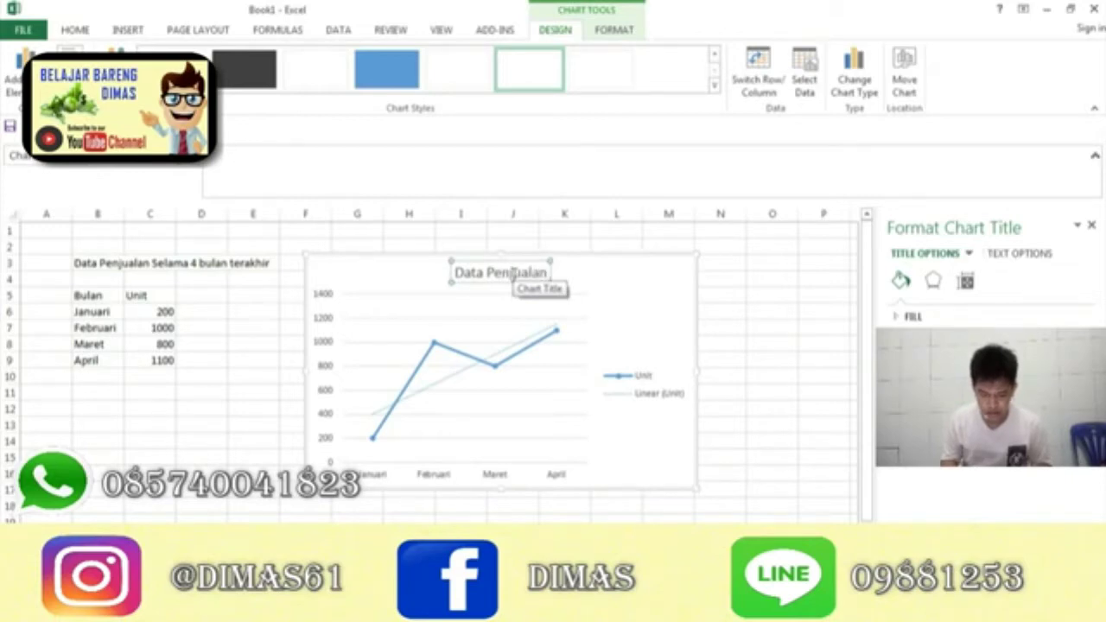
text( Toko Di)
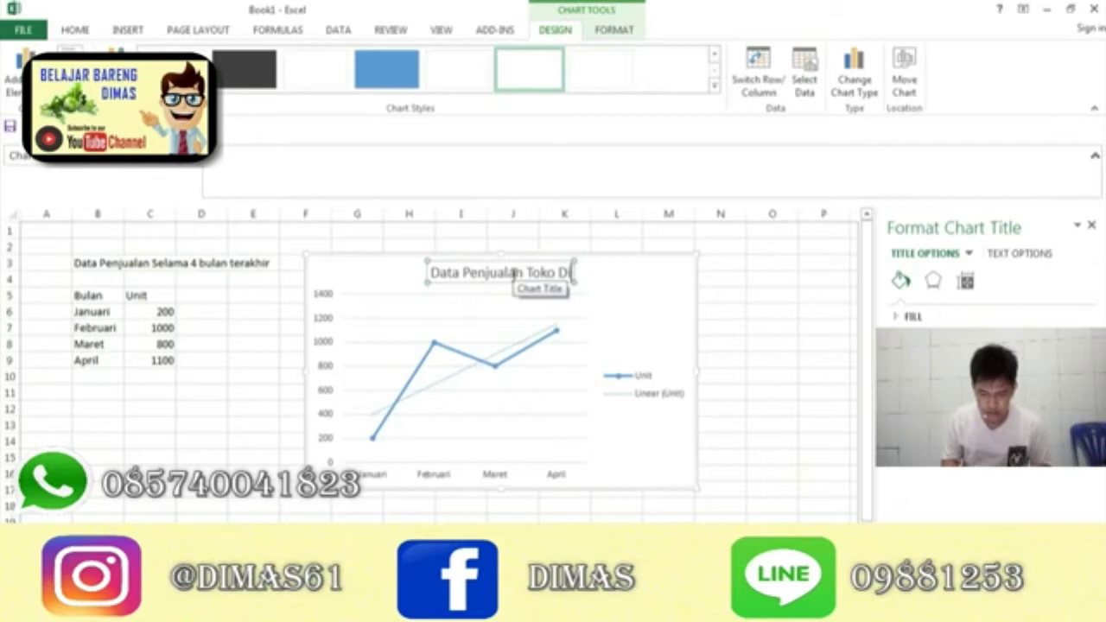
text(mas)
text( Seala)
key(BackSpace)
key(BackSpace)
key(BackSpace)
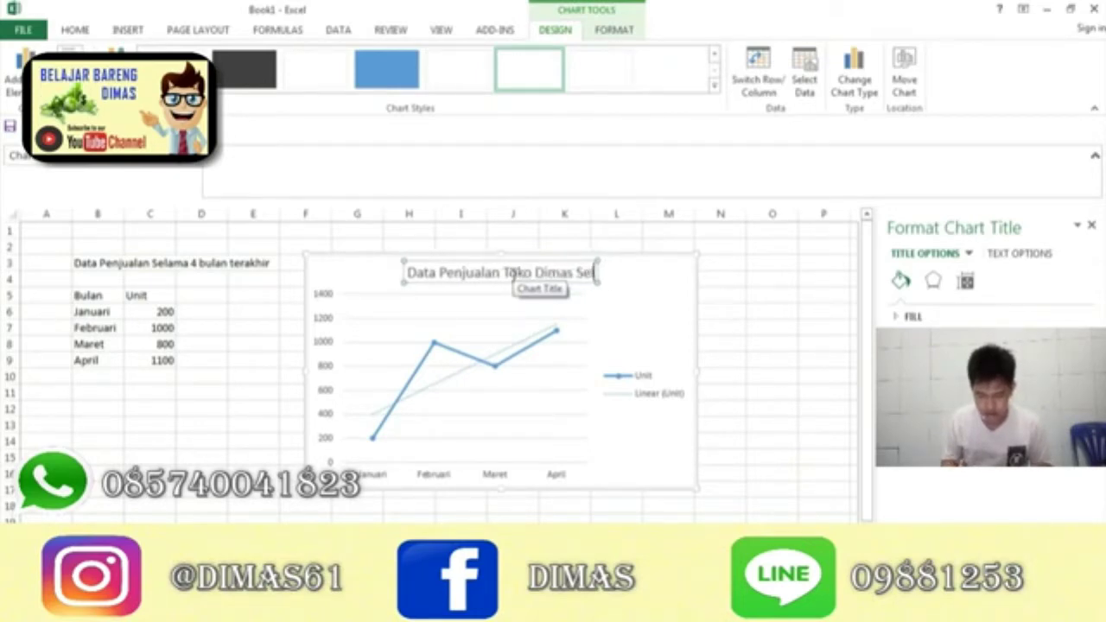
text(lama 4 bulan terak)
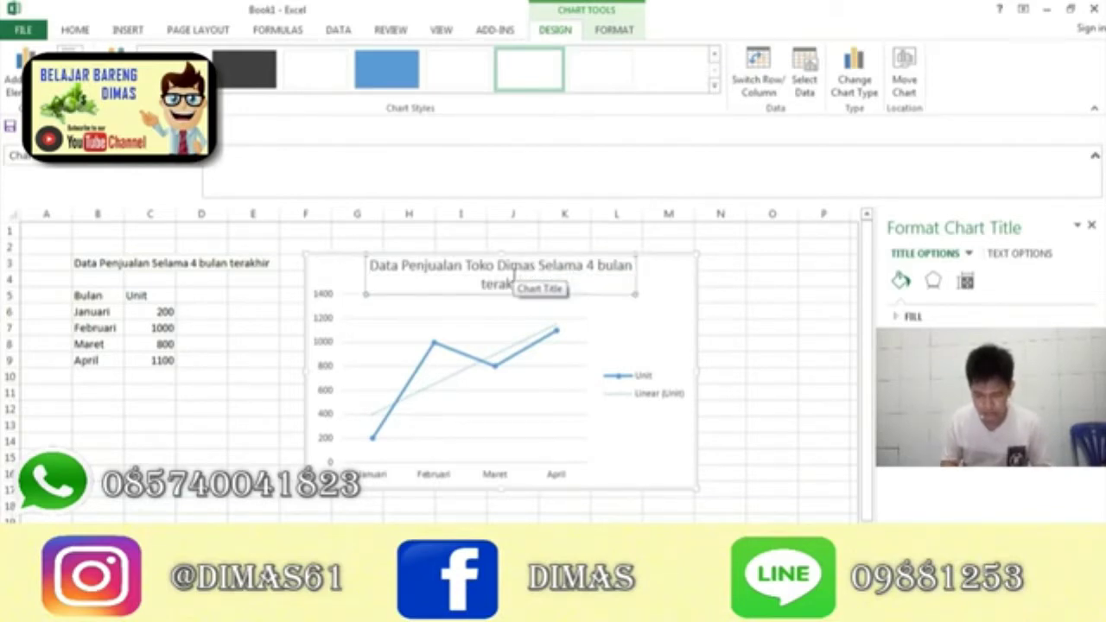
key(BackSpace)
key(BackSpace)
key(BackSpace)
key(BackSpace)
key(BackSpace)
text(Terakhir)
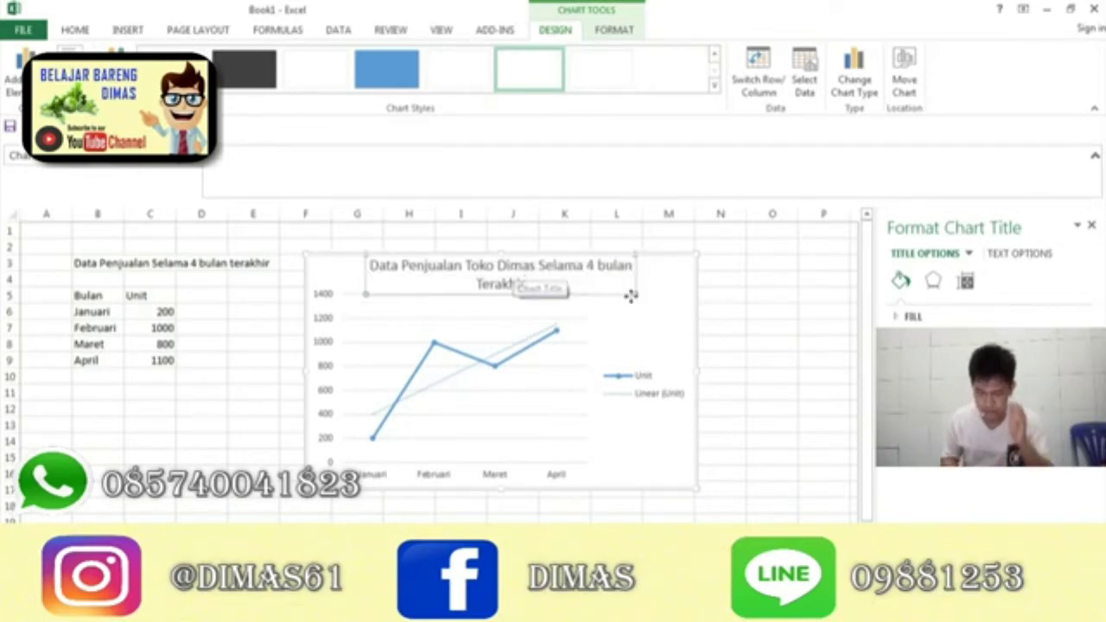
click(644, 304)
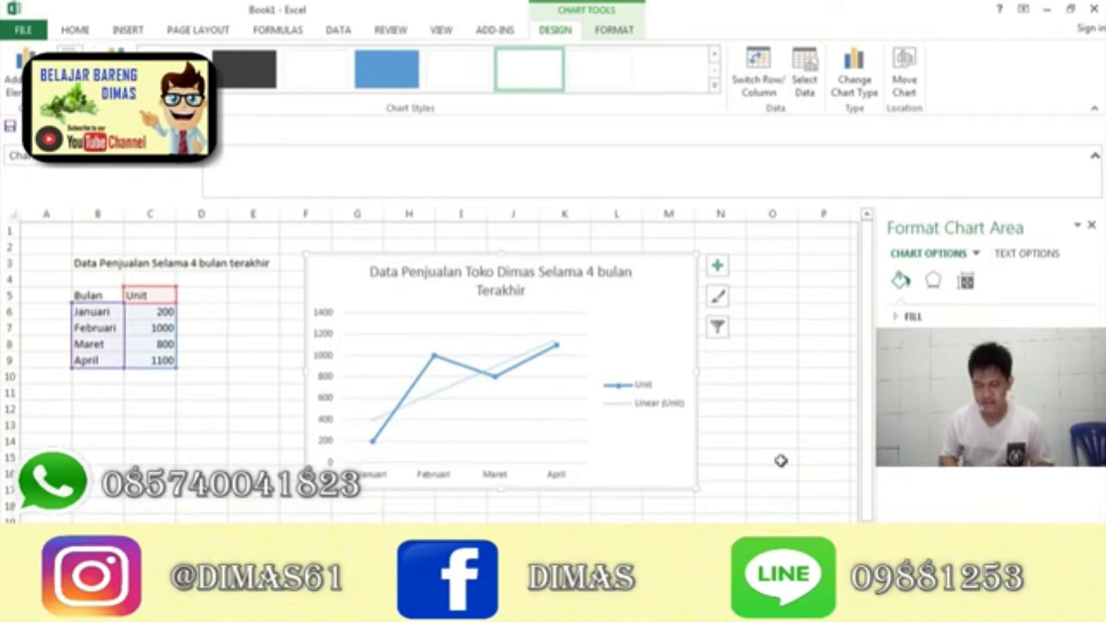